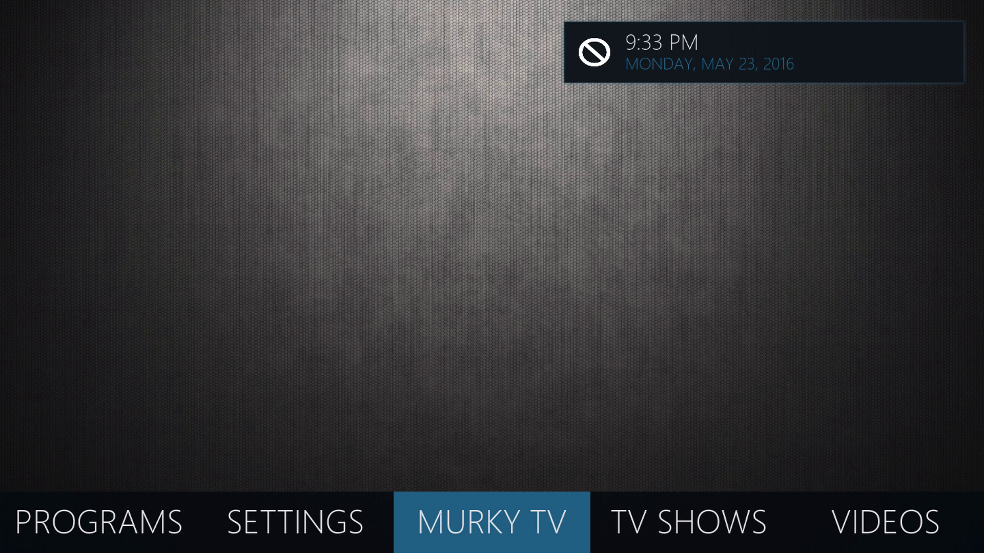
- Browse the show posters in the Murky TV widget on the home screen and return to the Murky TV entry
{"action": "key", "text": "Left"}
{"action": "key", "text": "Right"}
{"action": "key", "text": "Left"}
{"action": "key", "text": "Right"}
{"action": "key", "text": "Right"}
{"action": "key", "text": "Right"}
{"action": "key", "text": "Right"}
{"action": "key", "text": "Right"}
{"action": "key", "text": "Right"}
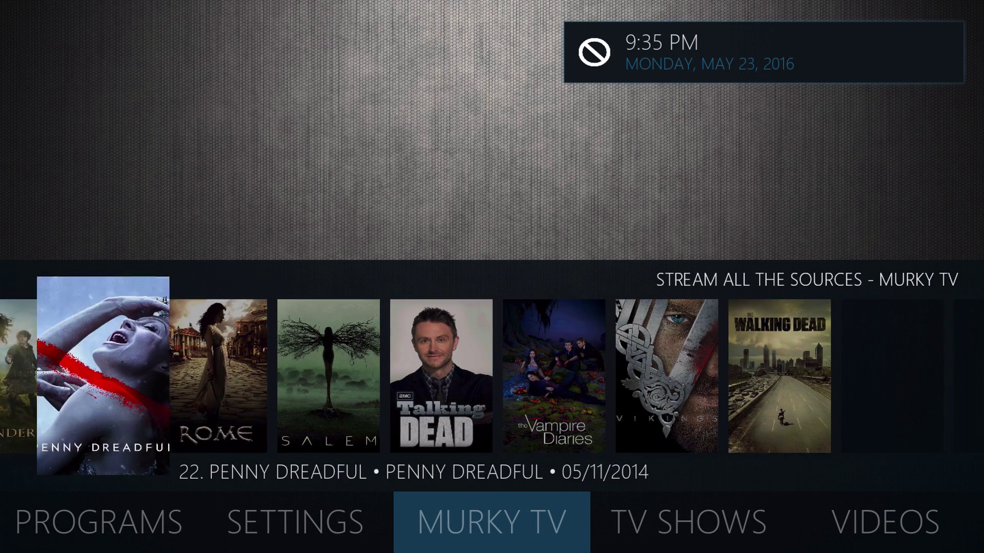
{"action": "key", "text": "Right"}
{"action": "key", "text": "Right"}
{"action": "key", "text": "Right"}
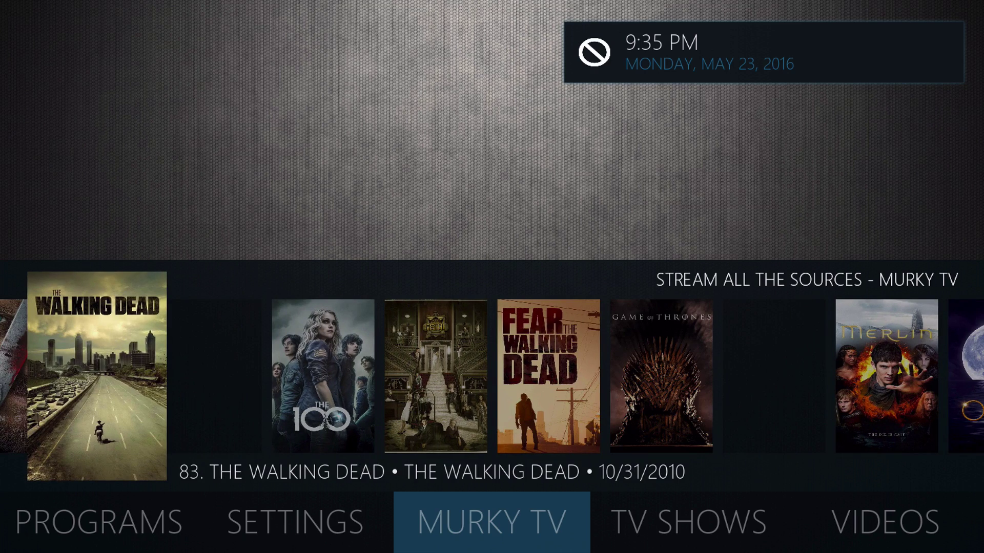
{"action": "key", "text": "Down"}
{"action": "key", "text": "Right"}
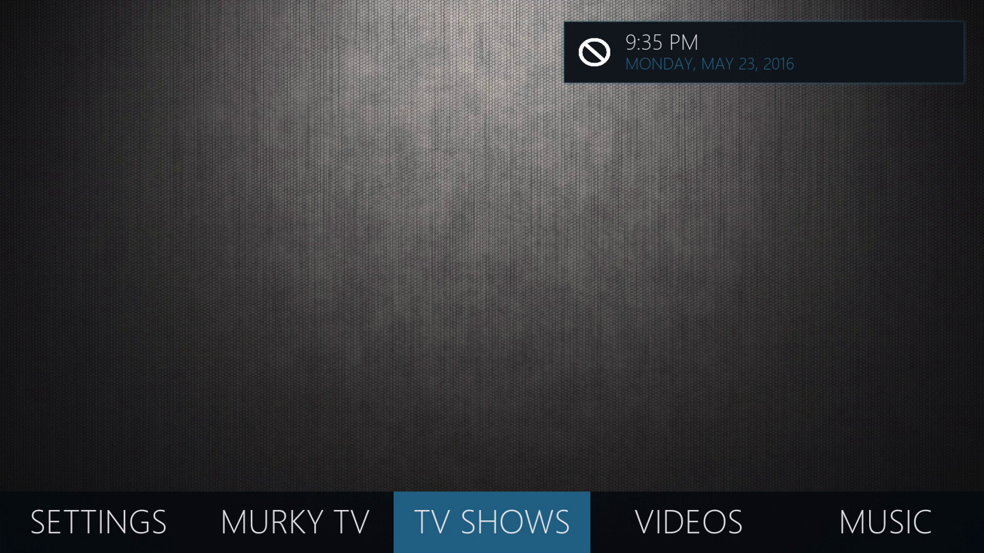
{"action": "key", "text": "Left"}
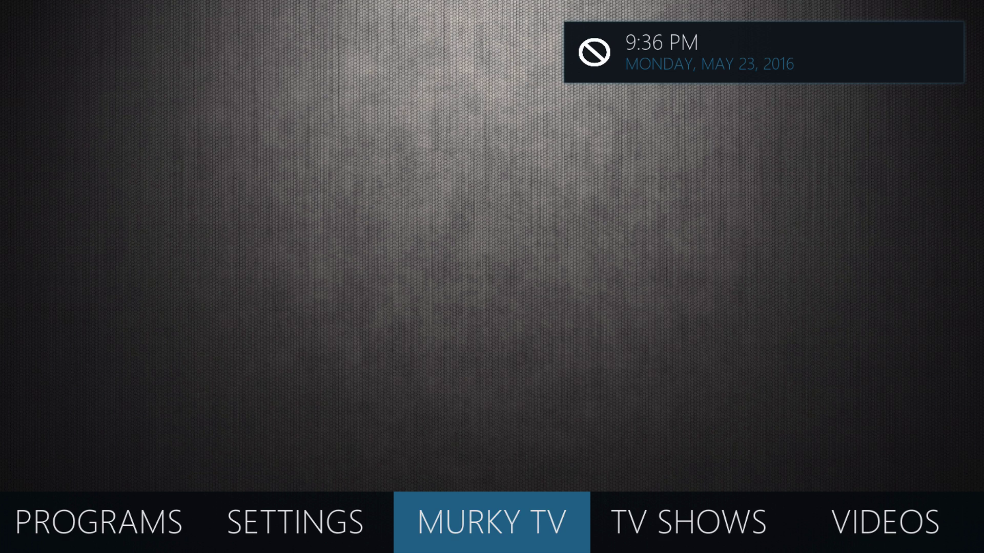
- Open the Appearance settings and go to the Skin option
{"action": "key", "text": "Left"}
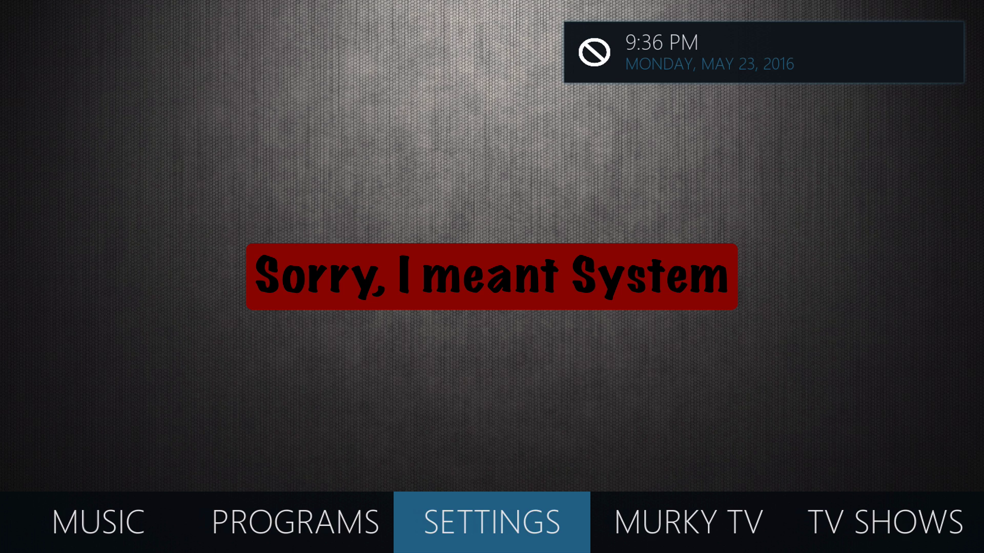
{"action": "key", "text": "Return"}
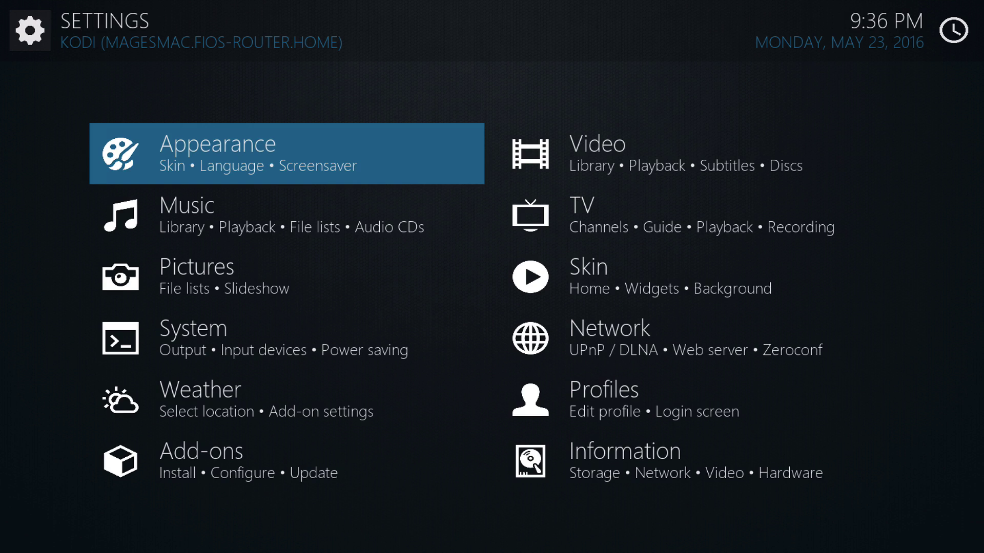
{"action": "key", "text": "Return"}
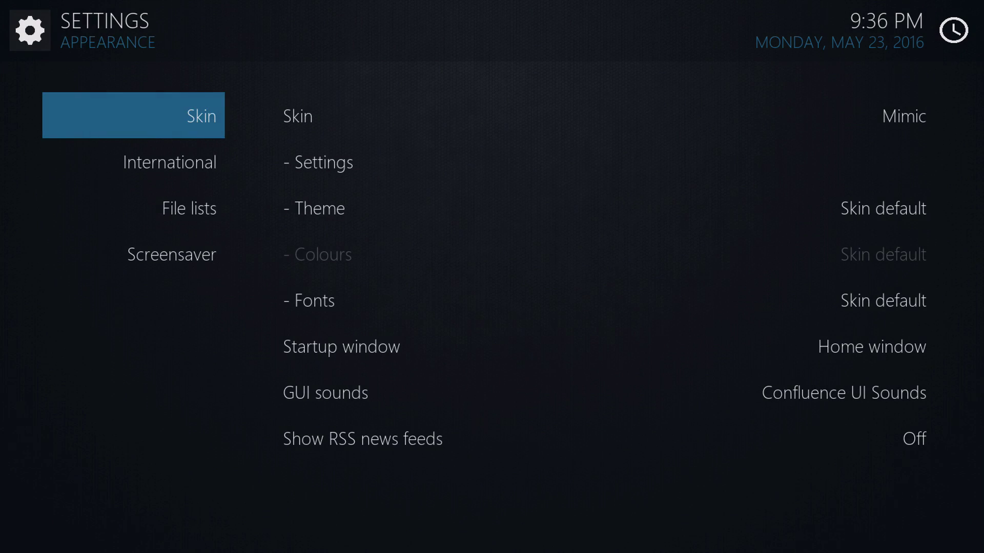
{"action": "key", "text": "Right"}
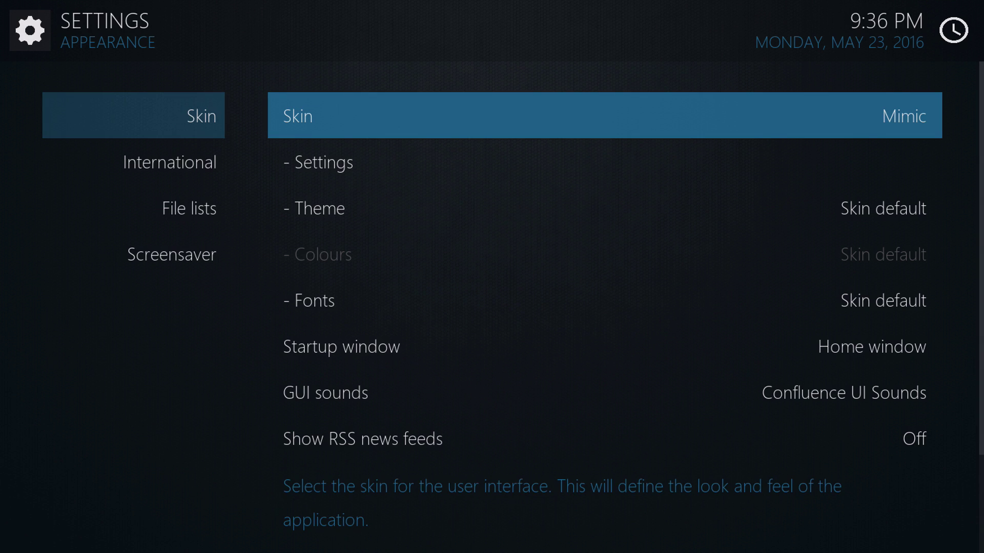
- Look through the installed skins and the additional skins available for download, and close the list without choosing one
{"action": "key", "text": "Return"}
{"action": "key", "text": "Down"}
{"action": "key", "text": "Up"}
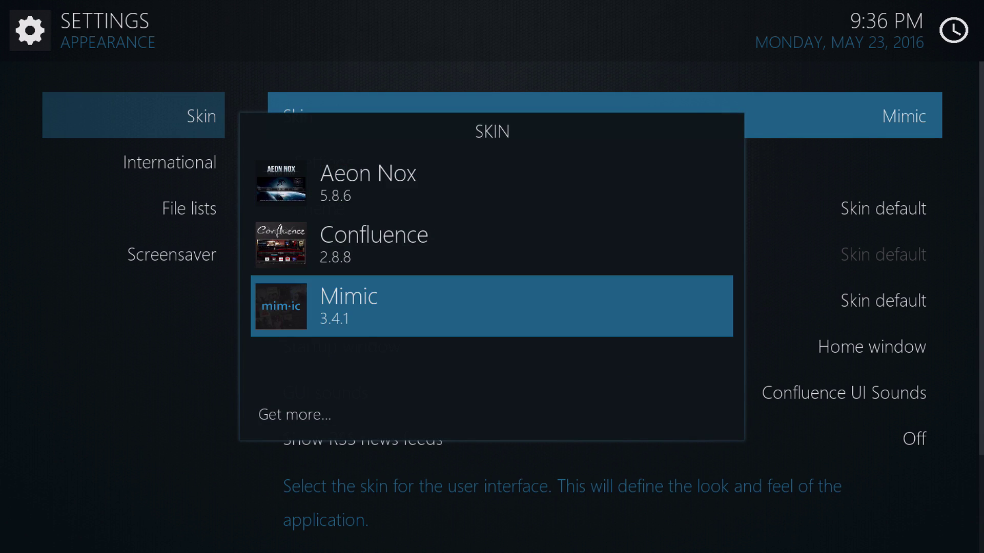
{"action": "key", "text": "Up"}
{"action": "key", "text": "Up"}
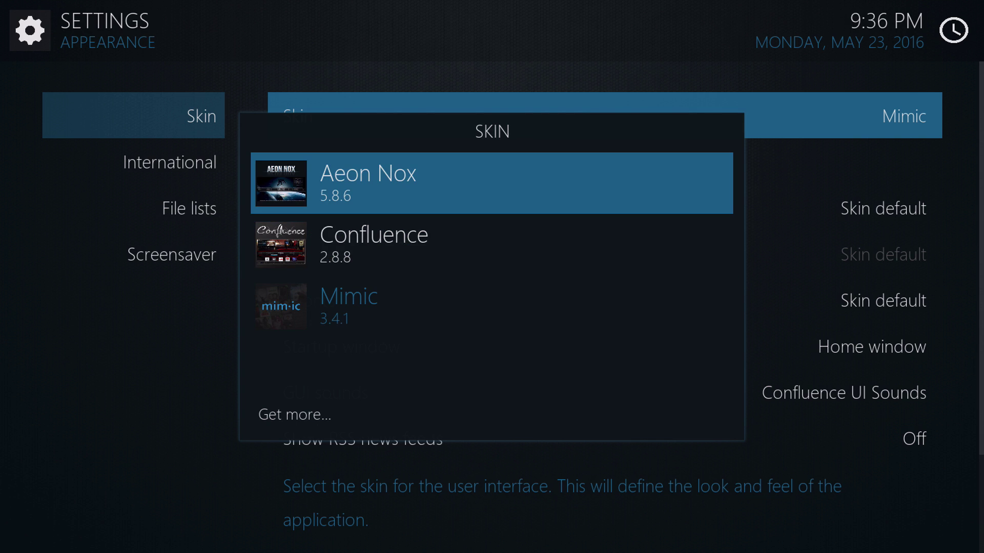
{"action": "key", "text": "Down"}
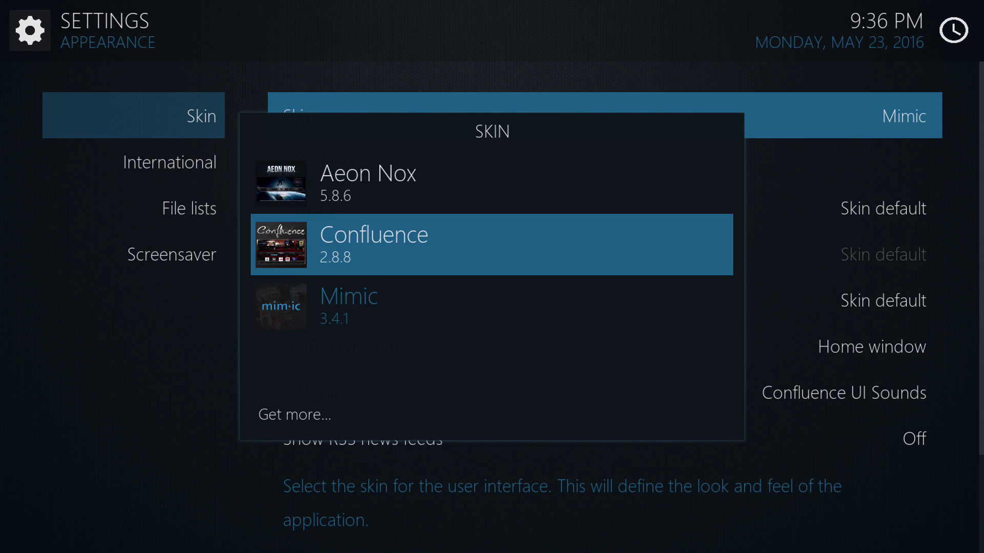
{"action": "key", "text": "Up"}
{"action": "key", "text": "Down"}
{"action": "key", "text": "Down"}
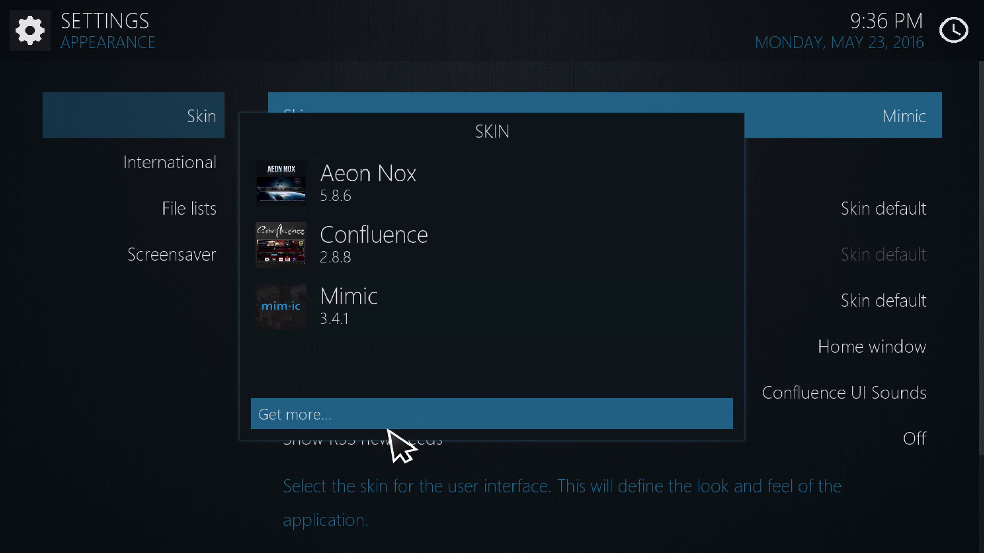
{"action": "left_click", "coordinate": [351, 413]}
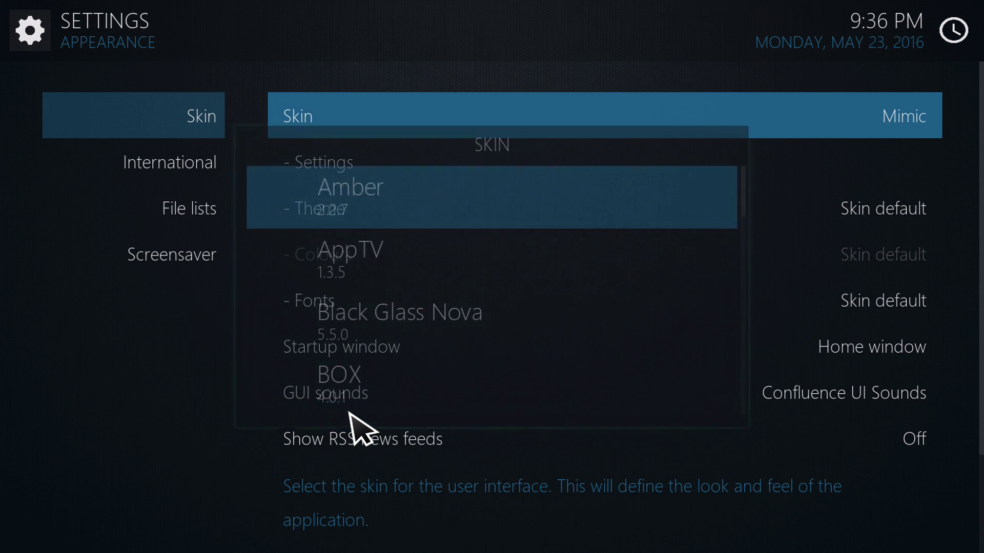
{"action": "scroll", "coordinate": [350, 413], "scroll_direction": "down", "scroll_amount": 20}
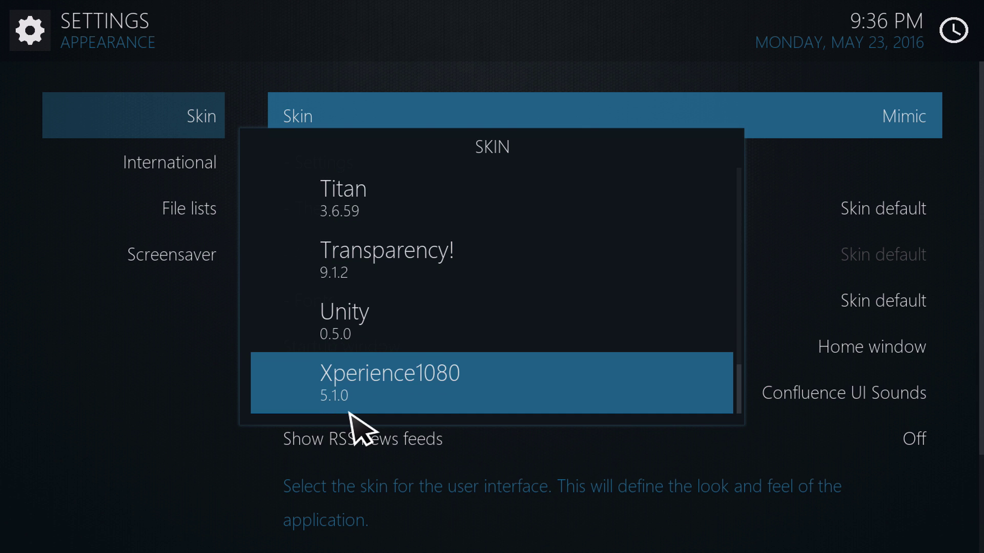
{"action": "key", "text": "Escape"}
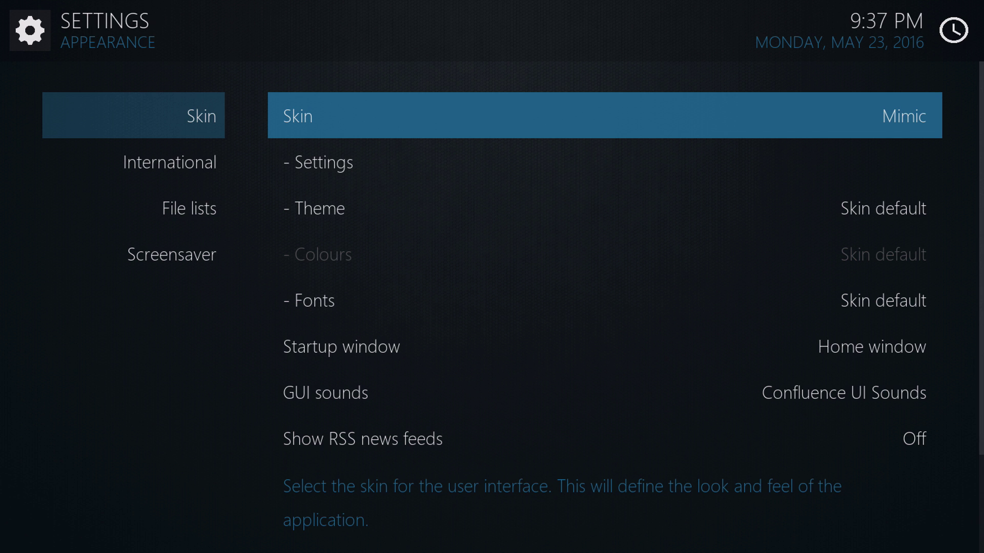
- Open the current skin's own settings and enter its menus and widgets setup
{"action": "key", "text": "Down"}
{"action": "key", "text": "Return"}
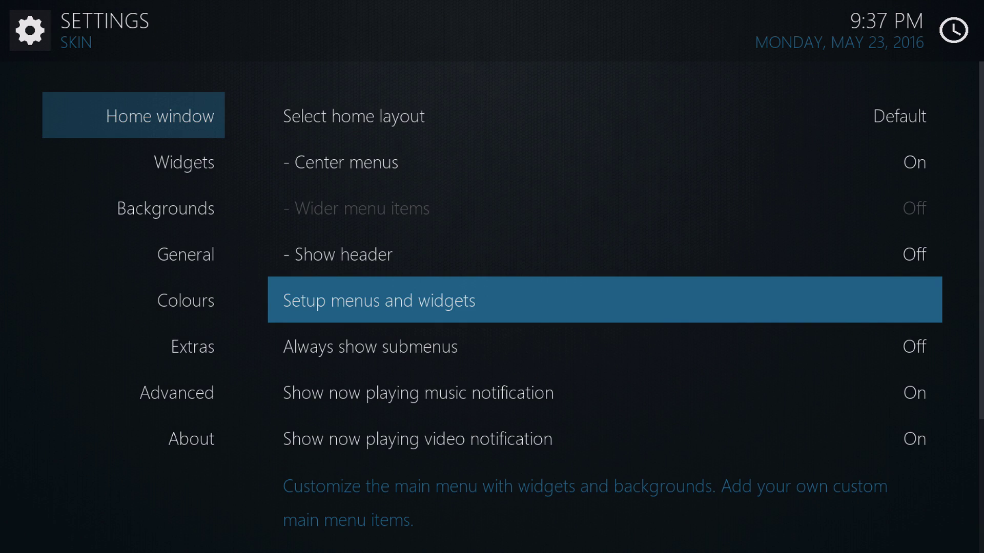
{"action": "key", "text": "Return"}
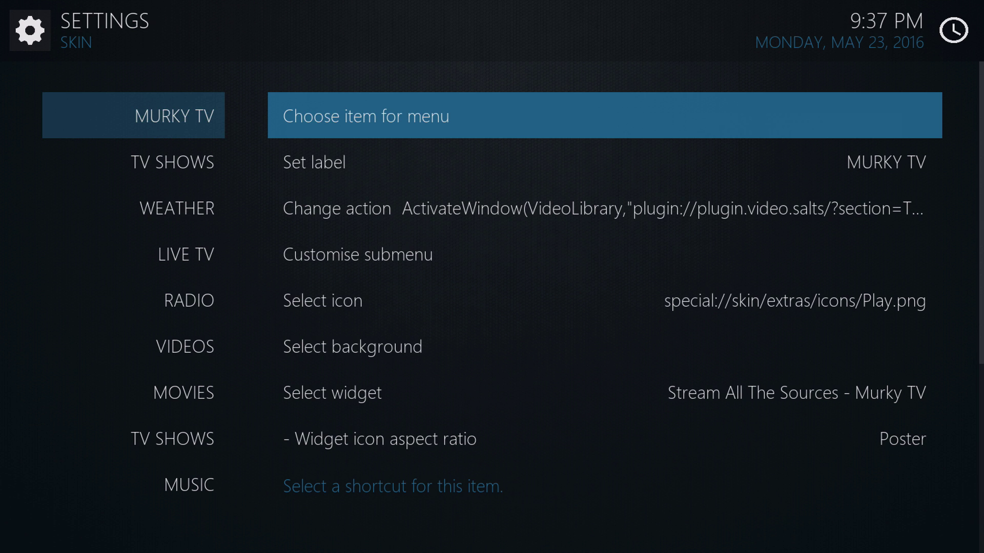
- Review the home menu entries and the label, action and widget set for each
{"action": "key", "text": "Left"}
{"action": "key", "text": "Down"}
{"action": "key", "text": "Down"}
{"action": "key", "text": "Down"}
{"action": "key", "text": "Down"}
{"action": "key", "text": "Down"}
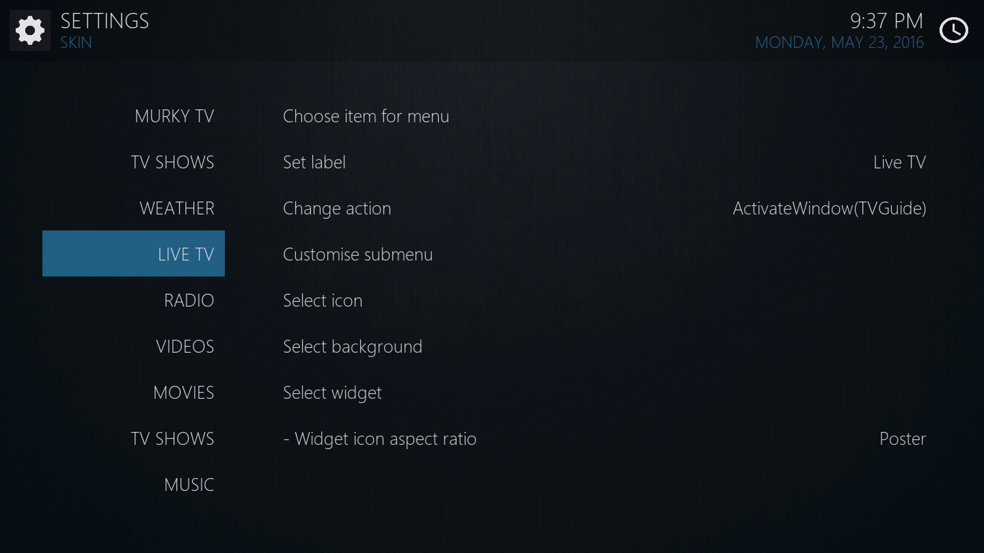
{"action": "key", "text": "Down"}
{"action": "key", "text": "Down"}
{"action": "key", "text": "Down"}
{"action": "key", "text": "Down"}
{"action": "key", "text": "Down"}
{"action": "key", "text": "Down"}
{"action": "key", "text": "Down"}
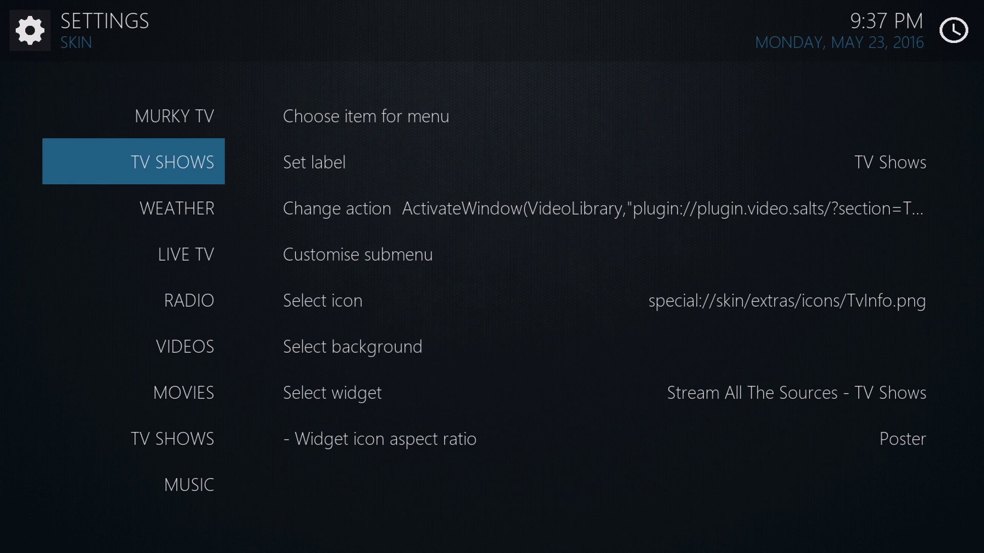
- Select the TV Shows entry below Movies and open the choice of its menu item
{"action": "key", "text": "Down"}
{"action": "key", "text": "Down"}
{"action": "key", "text": "Down"}
{"action": "key", "text": "Down"}
{"action": "key", "text": "Down"}
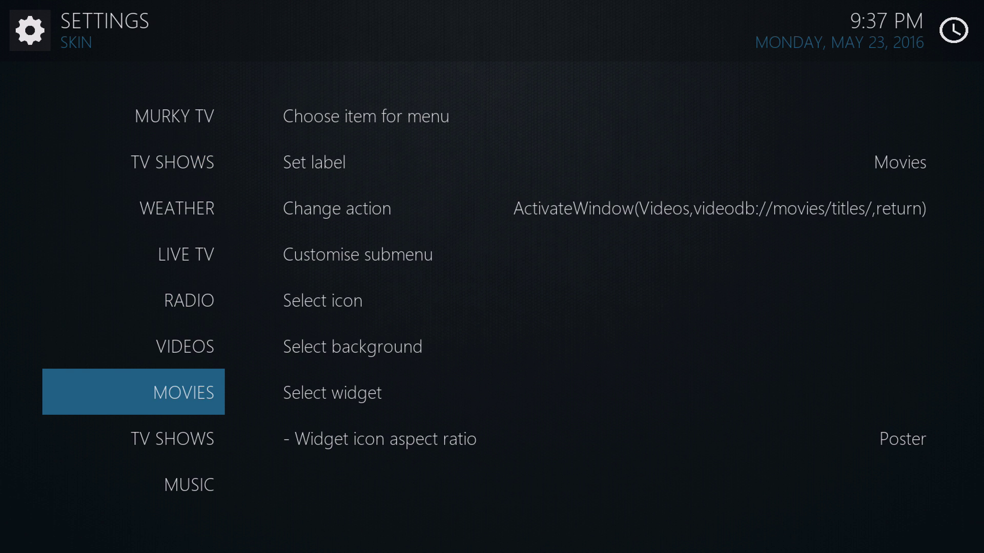
{"action": "key", "text": "Down"}
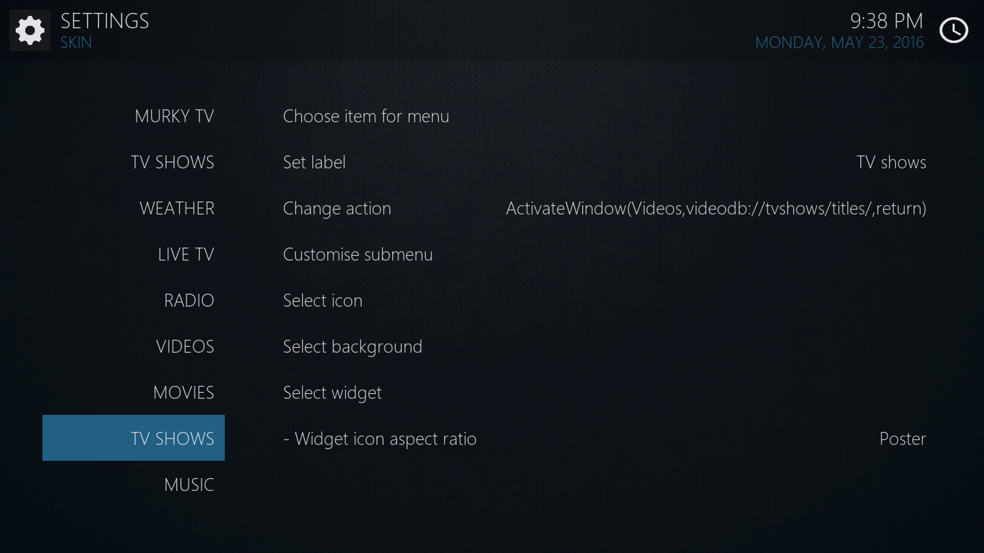
{"action": "key", "text": "Right"}
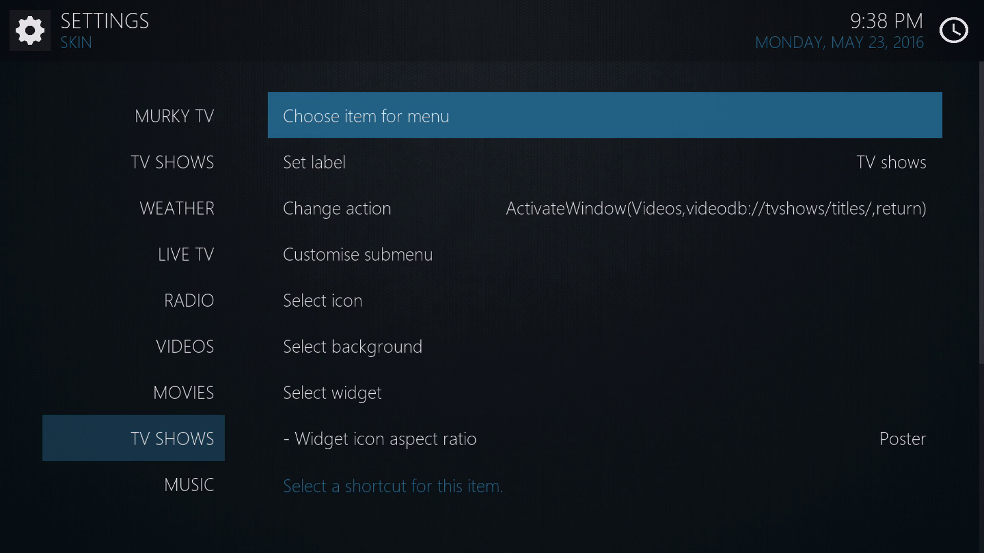
{"action": "key", "text": "Return"}
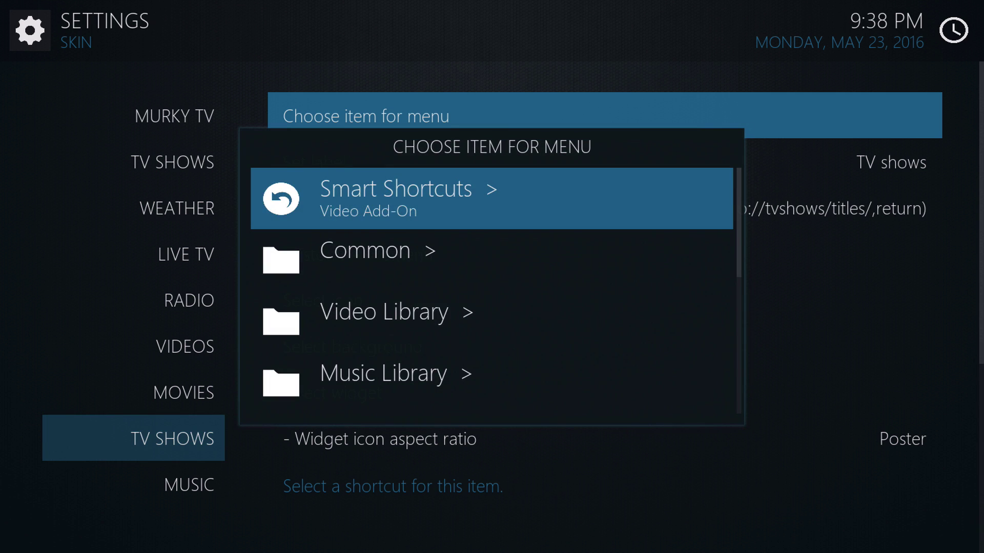
- Open the Video Add-On category within the add-on shortcuts
{"action": "key", "text": "Down"}
{"action": "key", "text": "Up"}
{"action": "key", "text": "Return"}
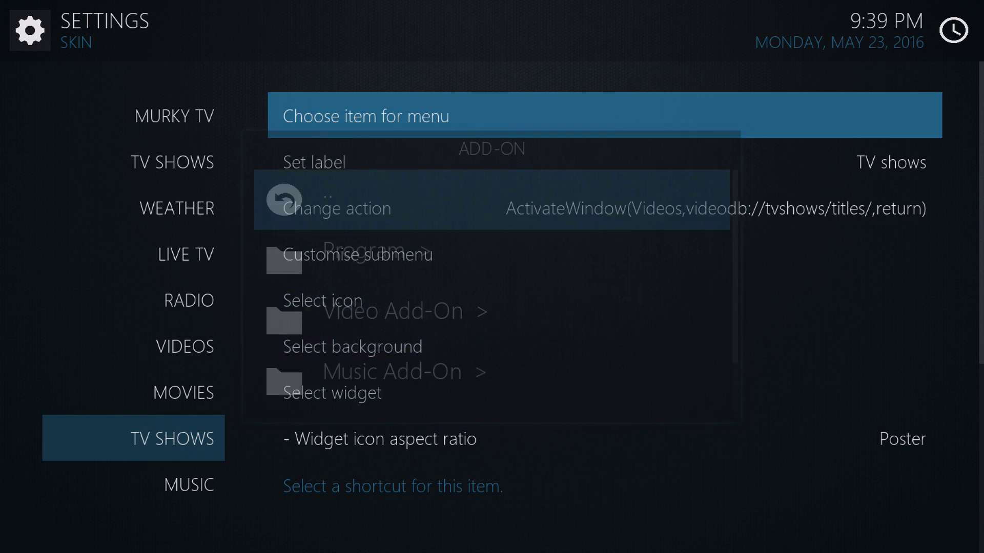
{"action": "key", "text": "Down"}
{"action": "key", "text": "Down"}
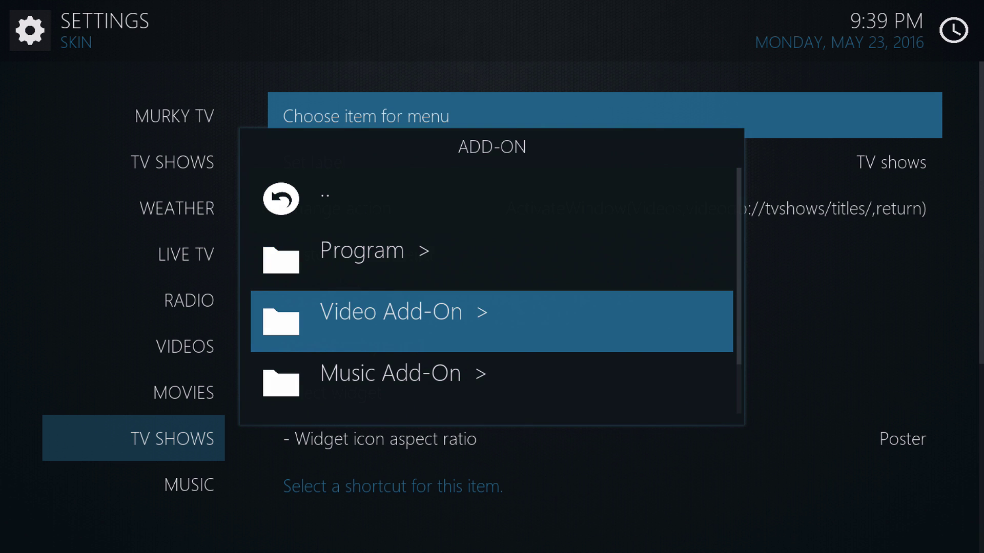
{"action": "key", "text": "Return"}
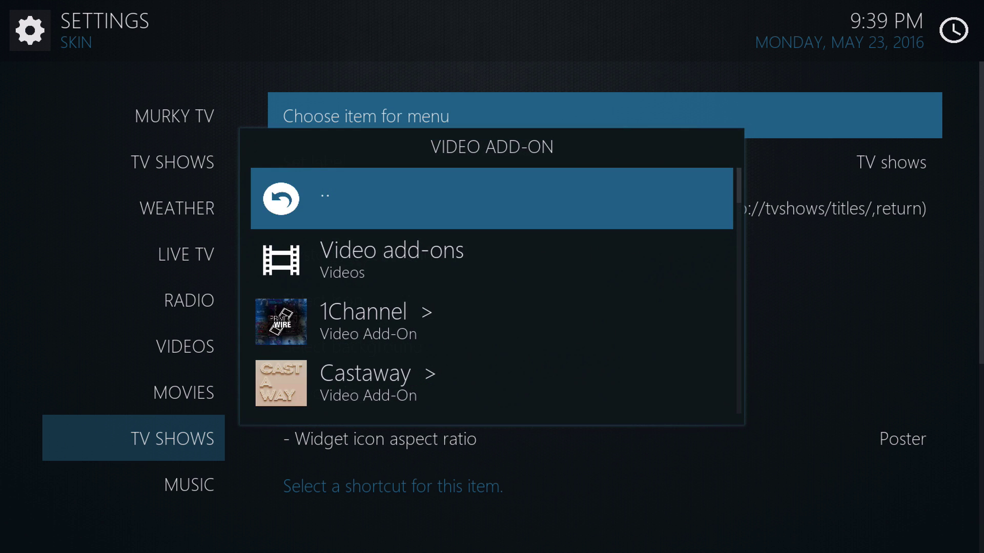
- Find the Stream All The Sources add-on among the video add-ons and open it
{"action": "key", "text": "Up"}
{"action": "key", "text": "Up"}
{"action": "key", "text": "Up"}
{"action": "key", "text": "Up"}
{"action": "key", "text": "Up"}
{"action": "key", "text": "Up"}
{"action": "key", "text": "Up"}
{"action": "key", "text": "Up"}
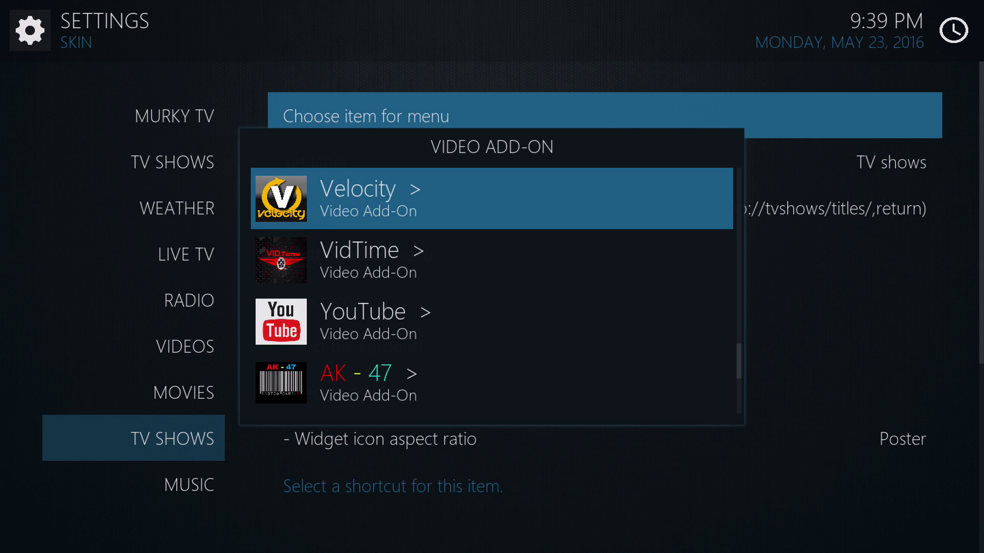
{"action": "key", "text": "Up"}
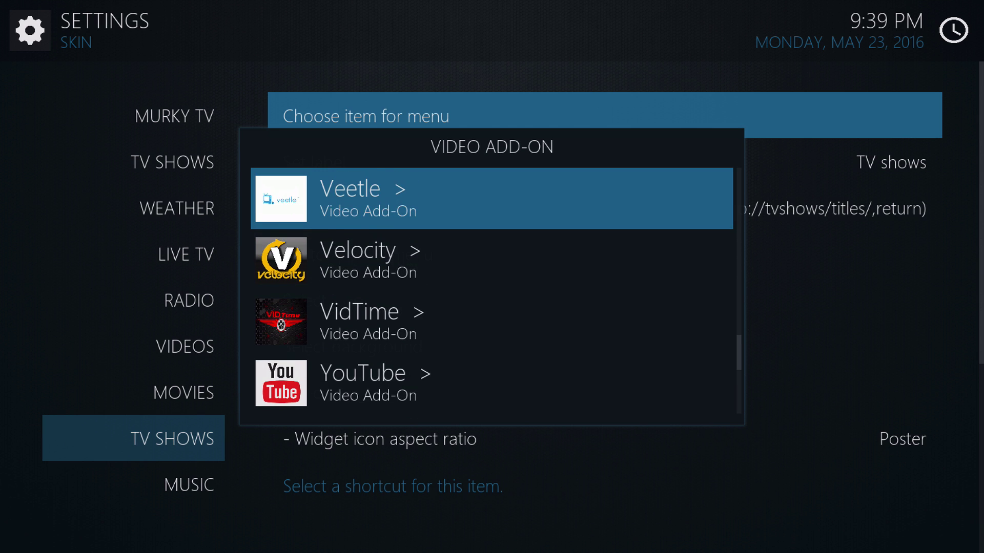
{"action": "key", "text": "Up"}
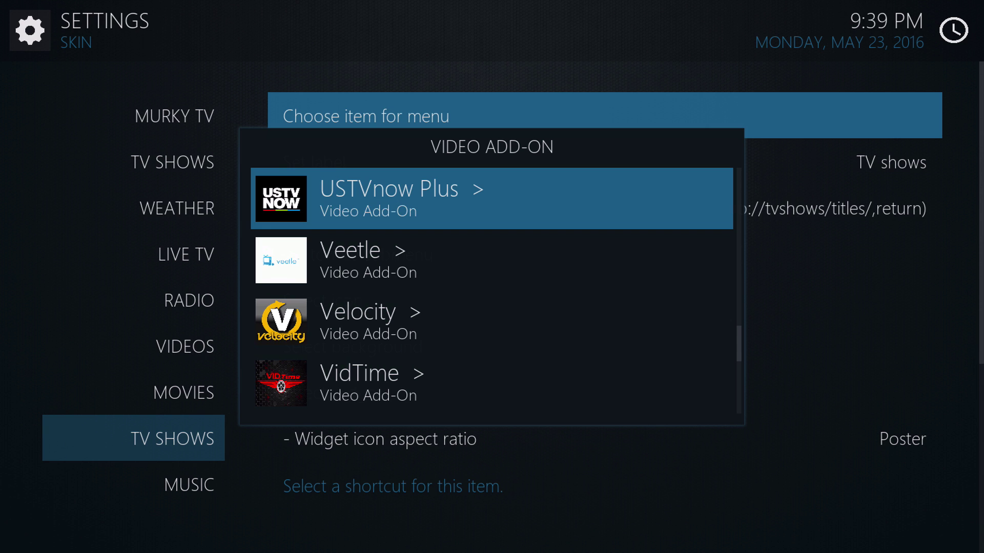
{"action": "key", "text": "Up"}
{"action": "key", "text": "Up"}
{"action": "key", "text": "Up"}
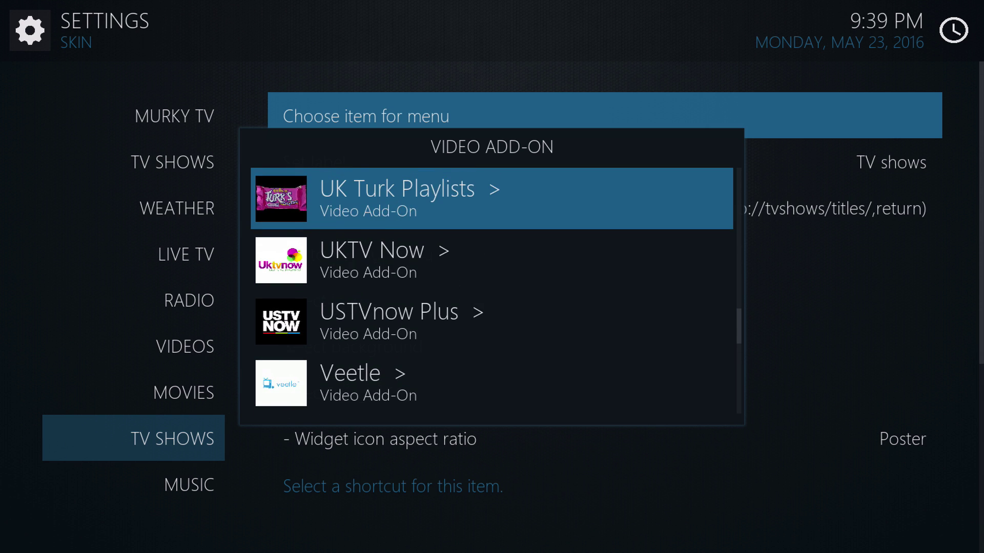
{"action": "key", "text": "Up"}
{"action": "key", "text": "Up"}
{"action": "key", "text": "Up"}
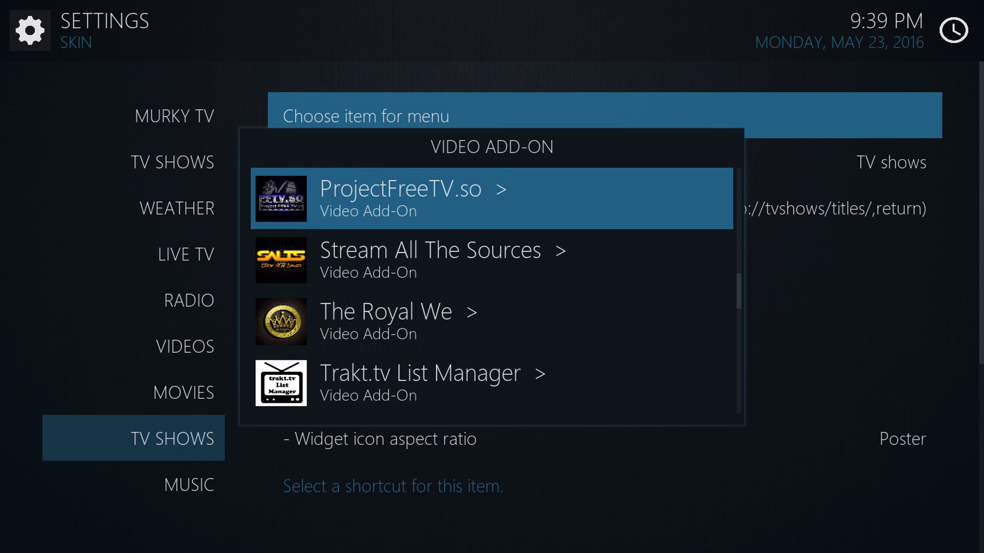
{"action": "key", "text": "Down"}
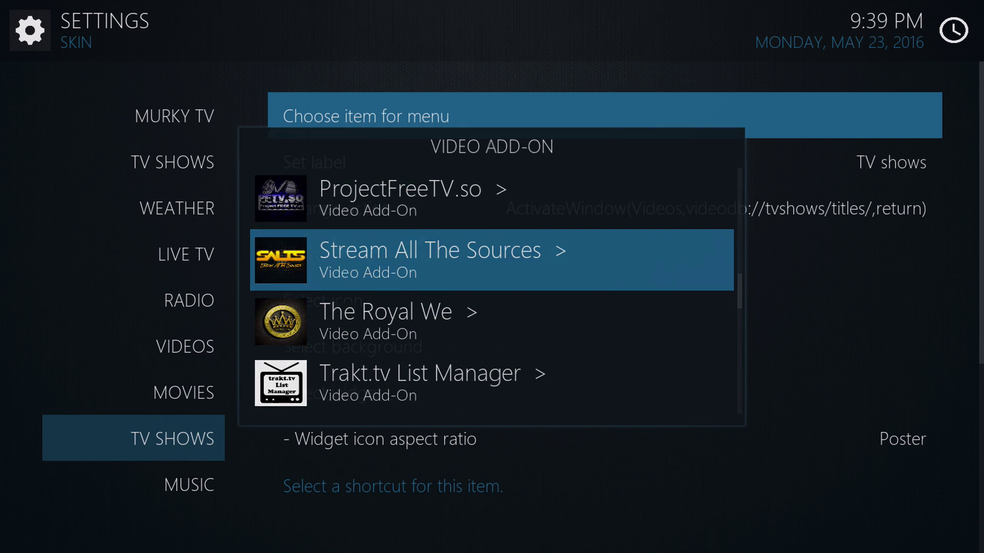
{"action": "key", "text": "Return"}
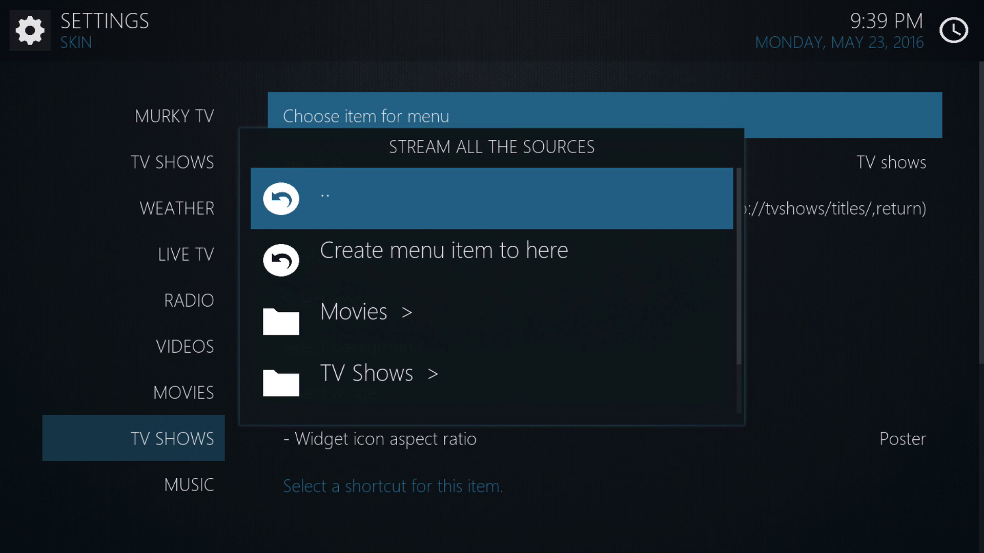
- Open the TV Shows folder of the Stream All The Sources add-on
{"action": "key", "text": "Down"}
{"action": "key", "text": "Down"}
{"action": "key", "text": "Down"}
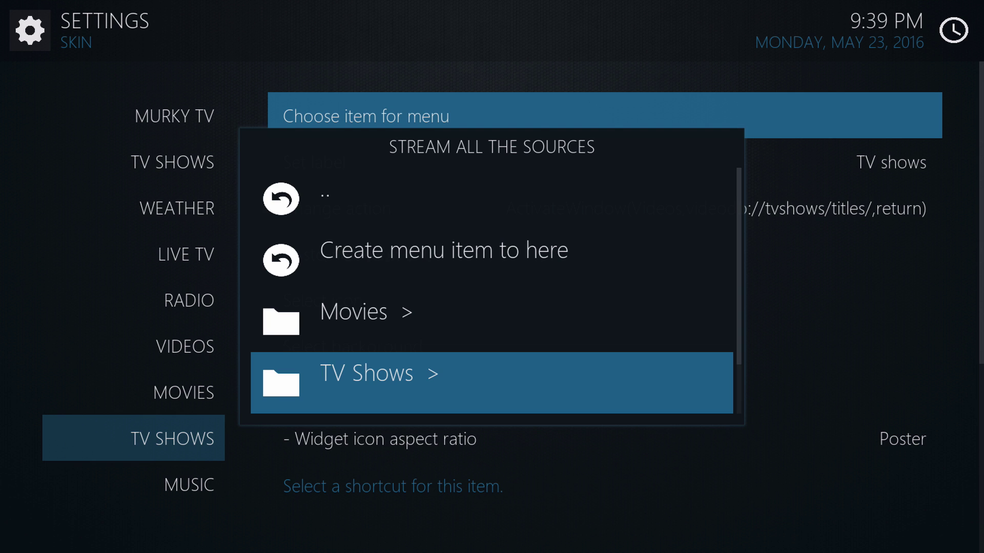
{"action": "key", "text": "Return"}
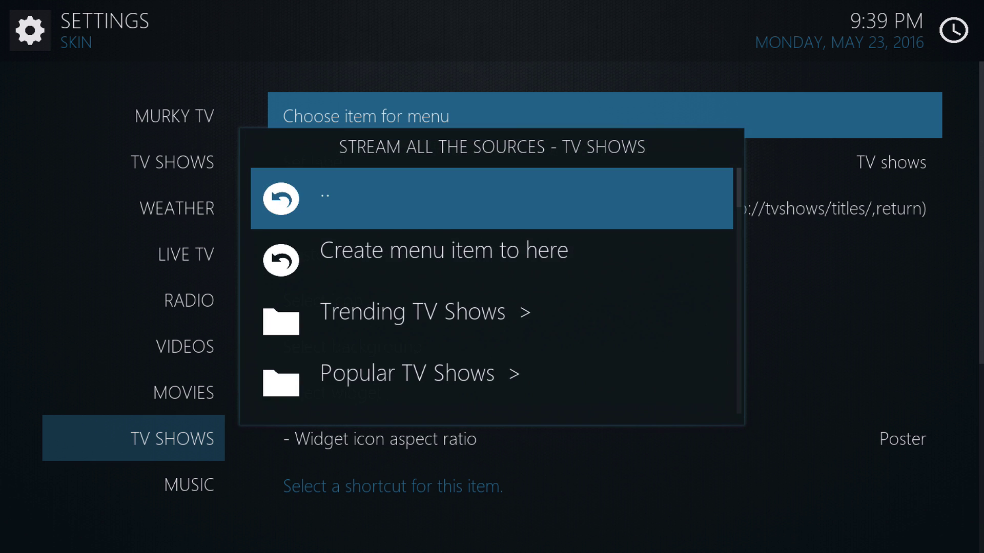
- Open the My Lists folder within the add-on's TV Shows folder
{"action": "key", "text": "Up"}
{"action": "key", "text": "Up"}
{"action": "key", "text": "Up"}
{"action": "key", "text": "Up"}
{"action": "key", "text": "Up"}
{"action": "key", "text": "Up"}
{"action": "key", "text": "Up"}
{"action": "key", "text": "Up"}
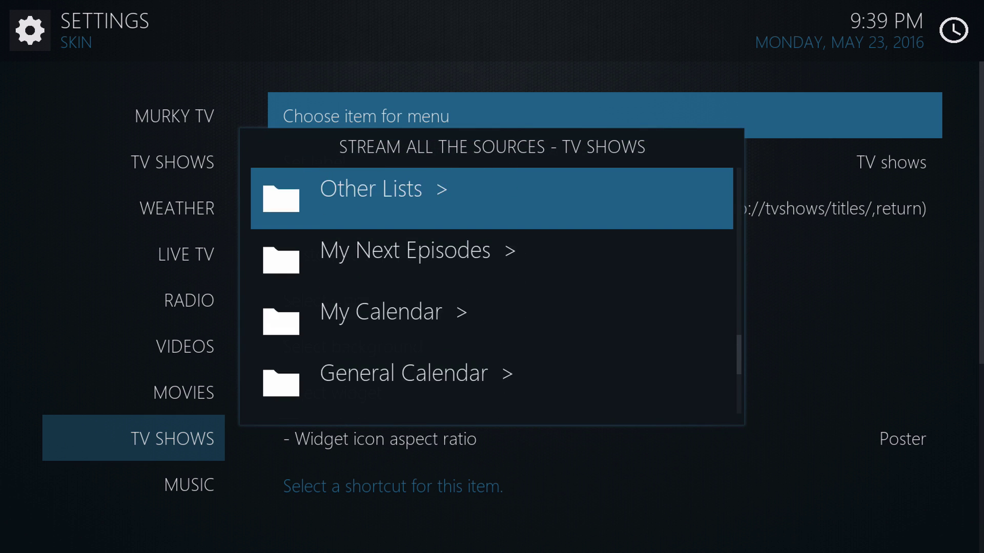
{"action": "key", "text": "Up"}
{"action": "key", "text": "Up"}
{"action": "key", "text": "Up"}
{"action": "key", "text": "Down"}
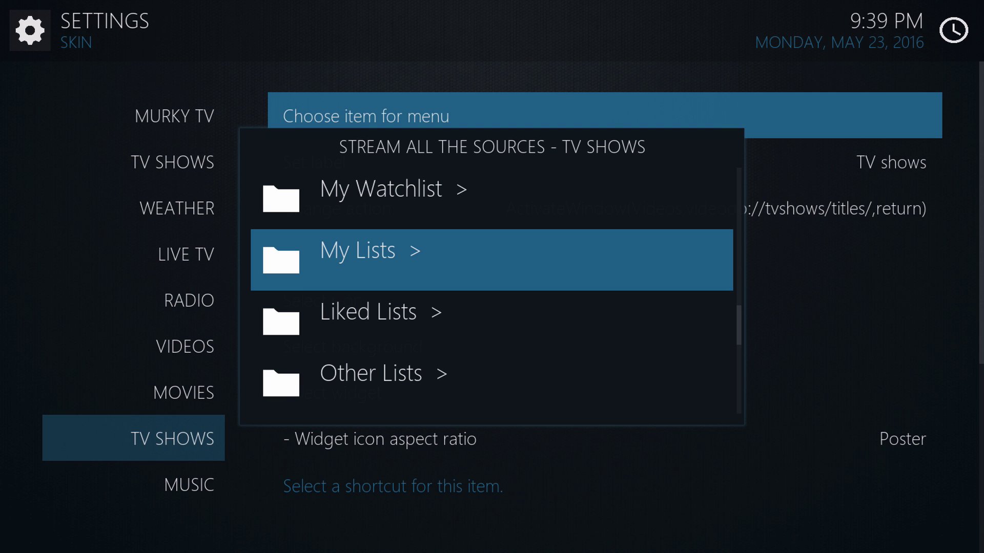
{"action": "key", "text": "Return"}
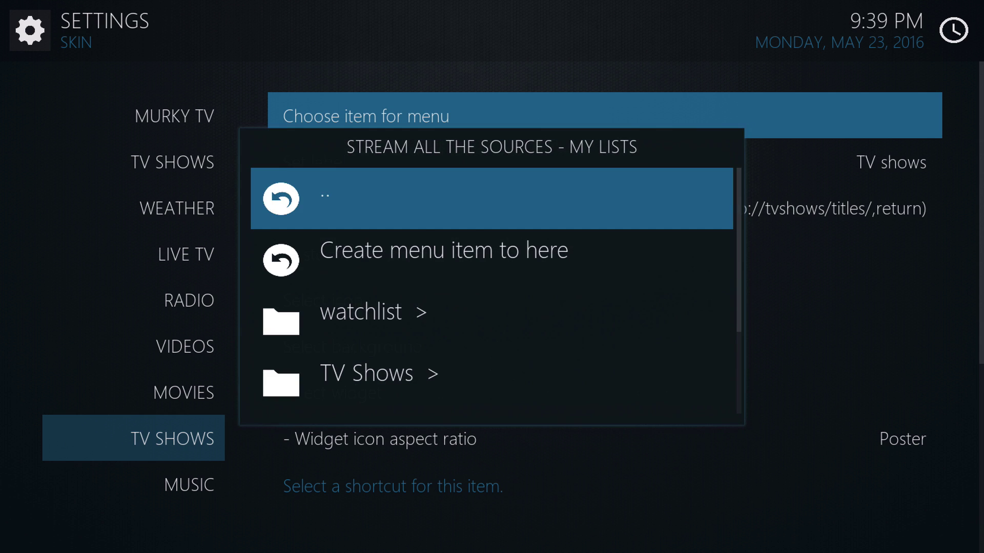
- Open the Kartoonz list from My Lists
{"action": "key", "text": "Down"}
{"action": "key", "text": "Down"}
{"action": "key", "text": "Down"}
{"action": "key", "text": "Down"}
{"action": "key", "text": "Down"}
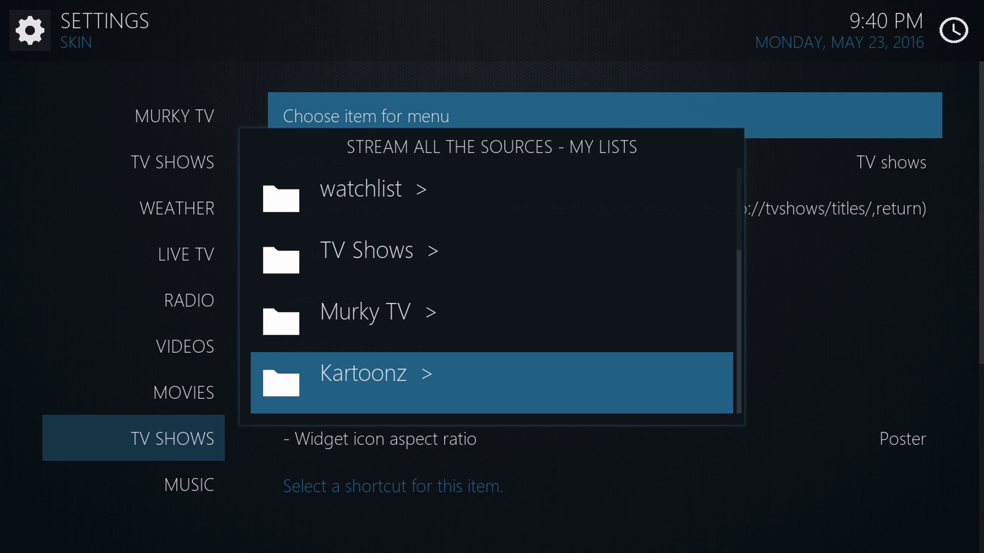
{"action": "key", "text": "Return"}
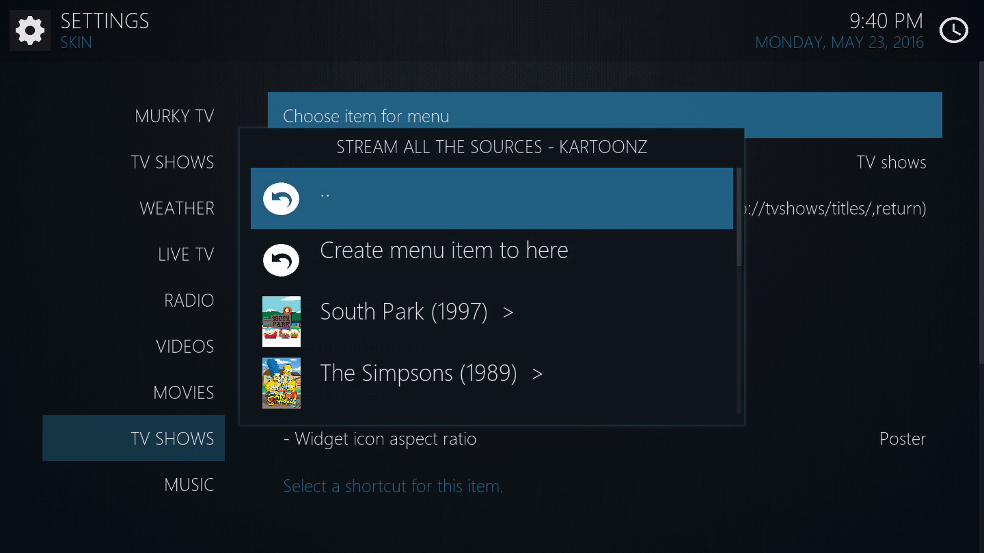
- Look through the shows in the Kartoonz list and create the menu item to that list
{"action": "key", "text": "Down"}
{"action": "key", "text": "Down"}
{"action": "key", "text": "Down"}
{"action": "key", "text": "Down"}
{"action": "key", "text": "Down"}
{"action": "key", "text": "Down"}
{"action": "key", "text": "Down"}
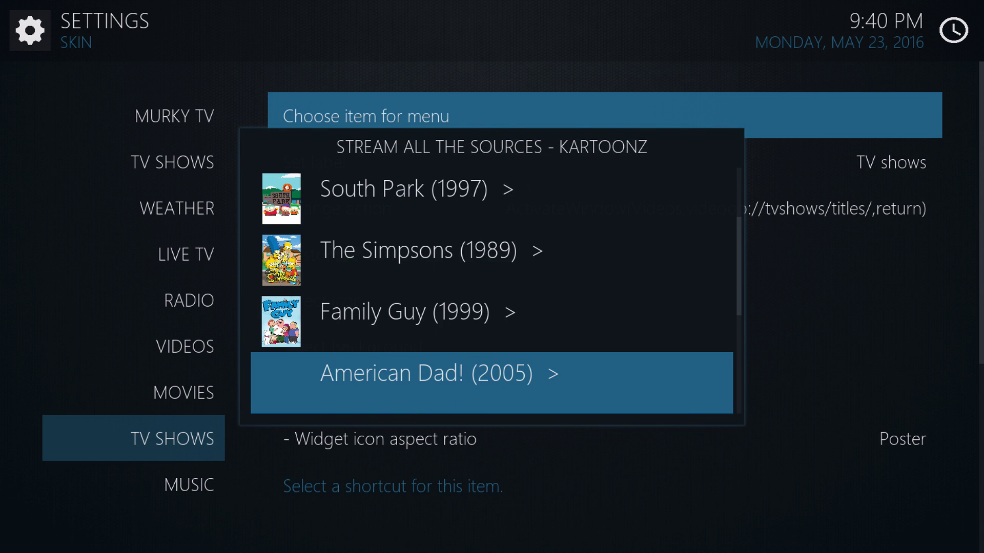
{"action": "key", "text": "Down"}
{"action": "key", "text": "Down"}
{"action": "key", "text": "Down"}
{"action": "key", "text": "Down"}
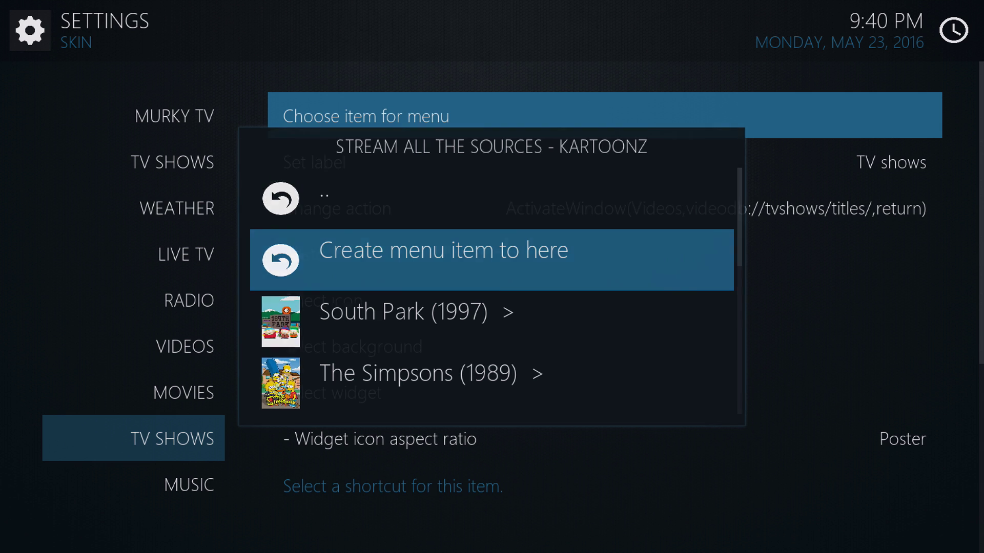
{"action": "key", "text": "Return"}
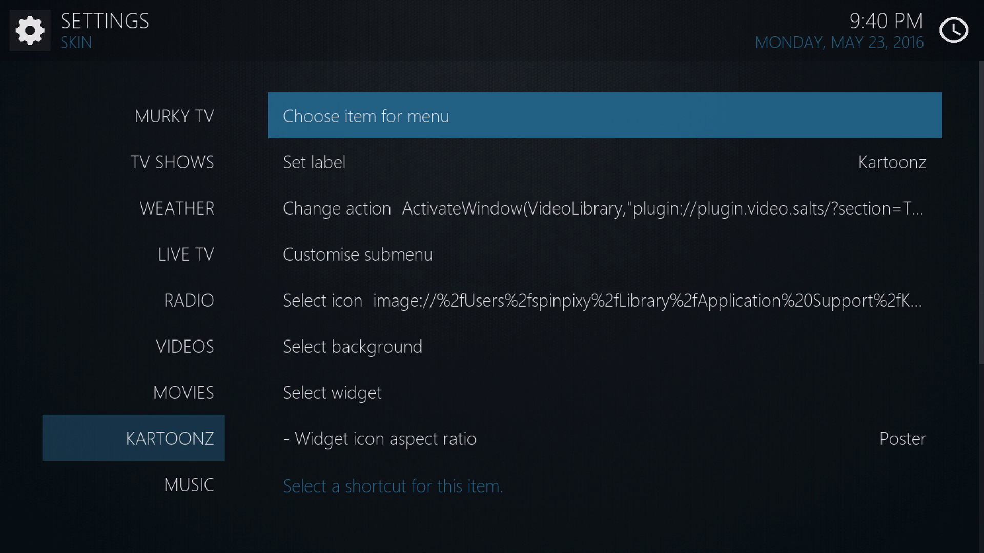
- Go through the Kartoonz entry's settings and open its widget selection
{"action": "key", "text": "Down"}
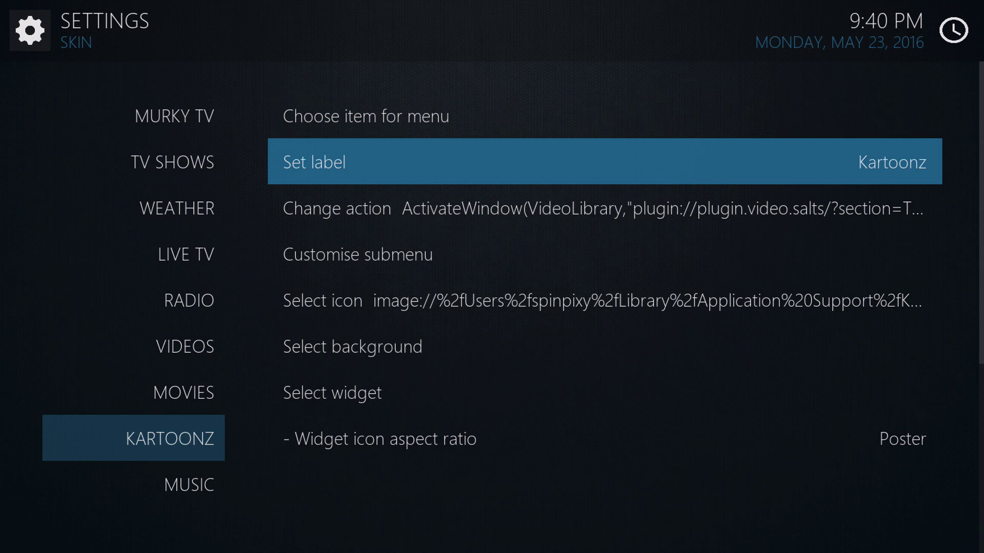
{"action": "key", "text": "Down"}
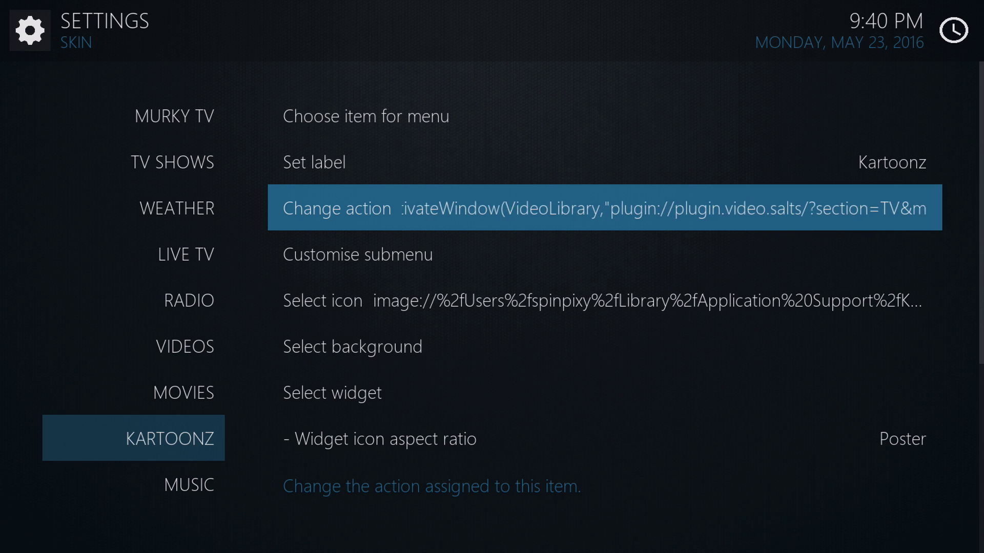
{"action": "key", "text": "Down"}
{"action": "key", "text": "Down"}
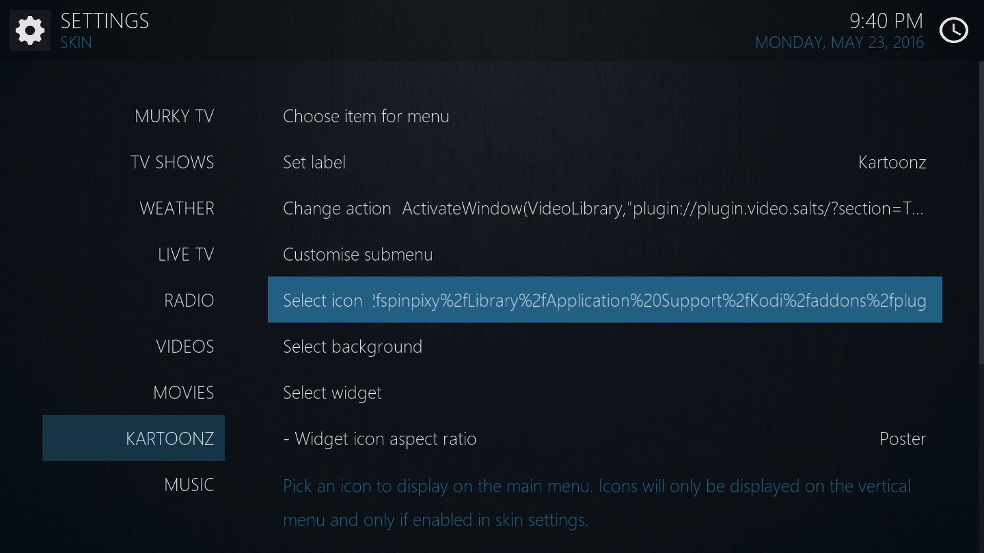
{"action": "key", "text": "Down"}
{"action": "key", "text": "Down"}
{"action": "key", "text": "Up"}
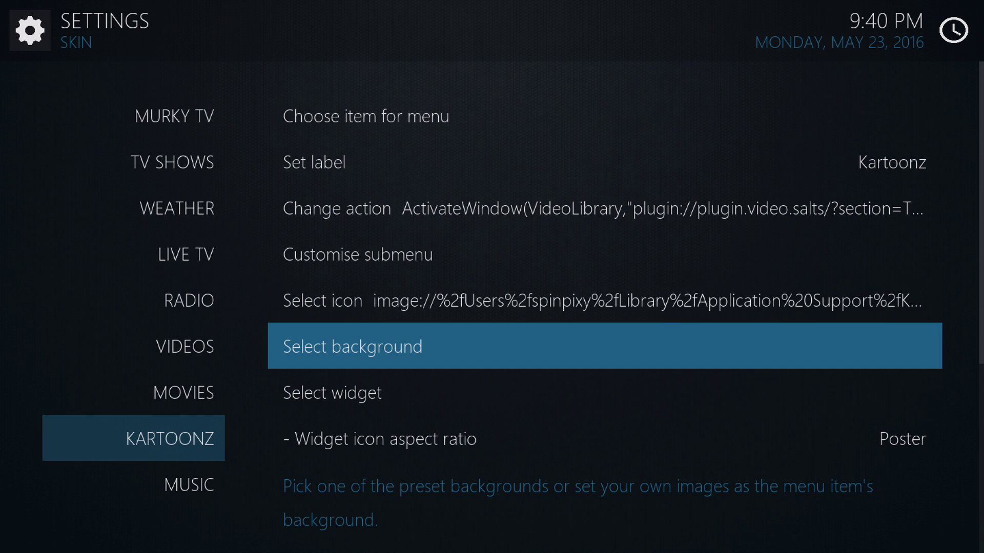
{"action": "key", "text": "Down"}
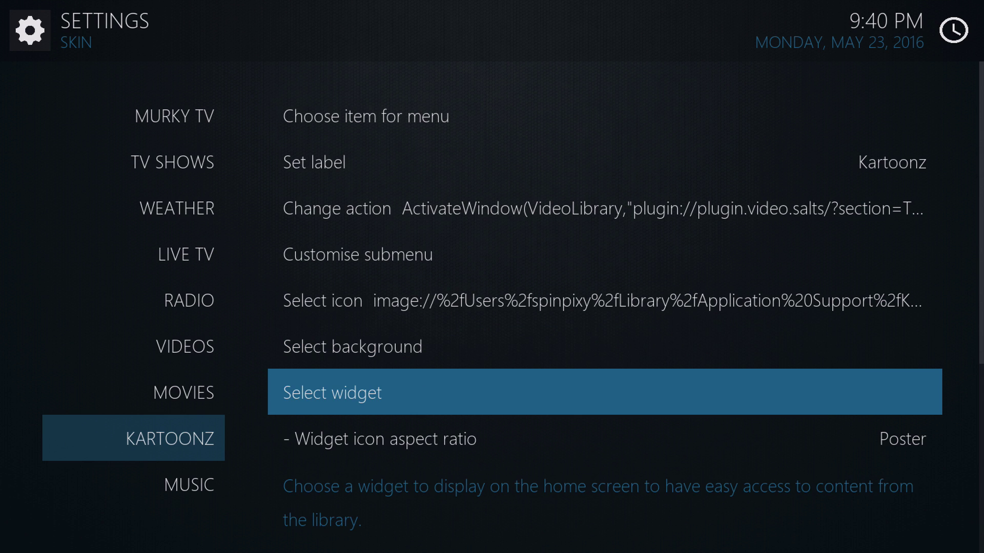
{"action": "key", "text": "Return"}
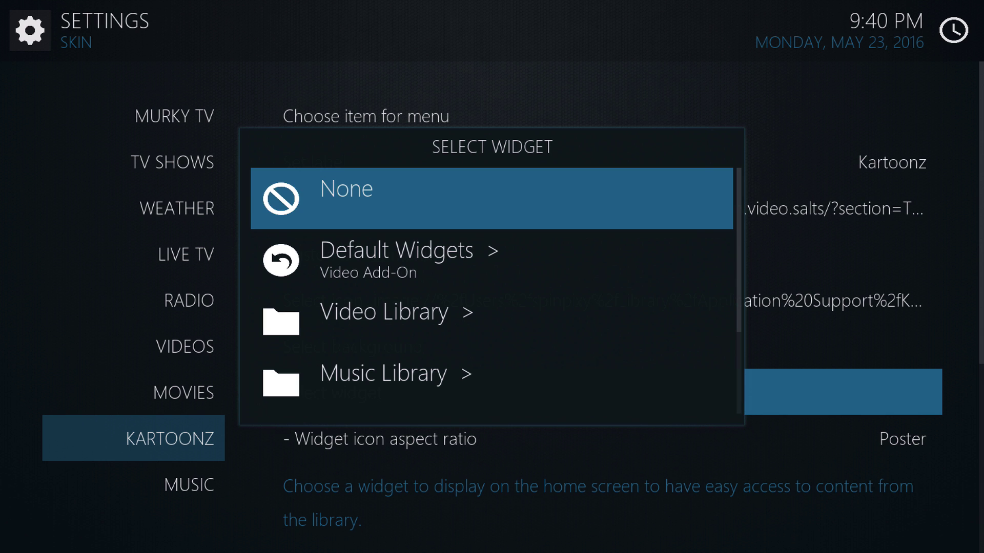
- Open the Video Add-On category within the add-on widget sources
{"action": "key", "text": "Down"}
{"action": "key", "text": "Down"}
{"action": "key", "text": "Down"}
{"action": "key", "text": "Down"}
{"action": "key", "text": "Down"}
{"action": "key", "text": "Down"}
{"action": "key", "text": "Up"}
{"action": "key", "text": "Return"}
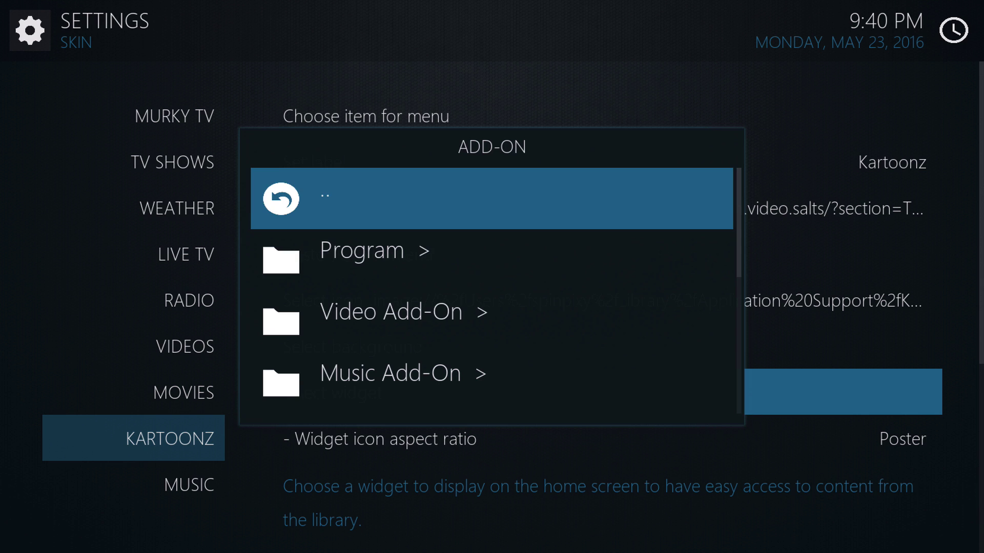
{"action": "key", "text": "Down"}
{"action": "key", "text": "Down"}
{"action": "key", "text": "Return"}
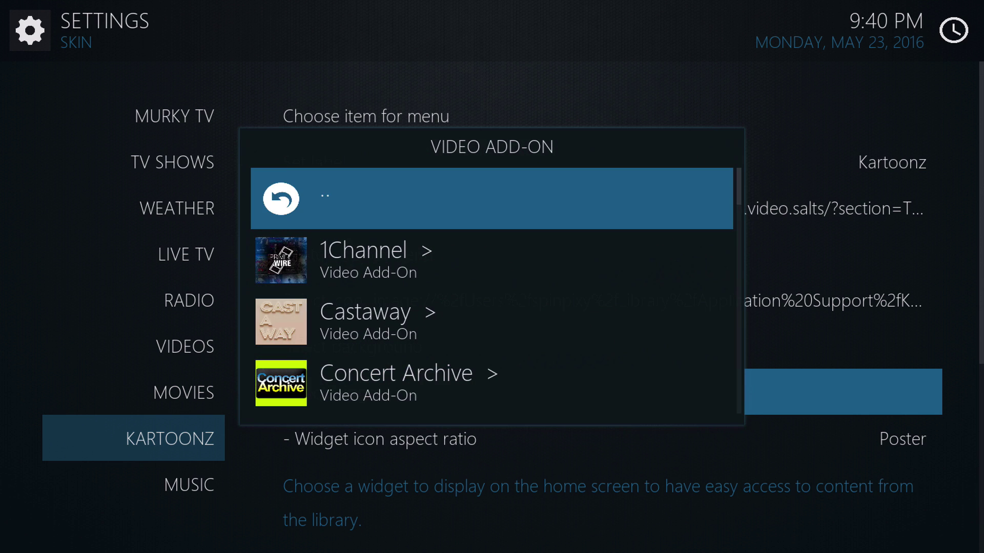
- Find Stream All The Sources among the video add-ons and open it as the widget source
{"action": "key", "text": "Up"}
{"action": "key", "text": "Up"}
{"action": "key", "text": "Up"}
{"action": "key", "text": "Up"}
{"action": "key", "text": "Up"}
{"action": "key", "text": "Up"}
{"action": "key", "text": "Up"}
{"action": "key", "text": "Up"}
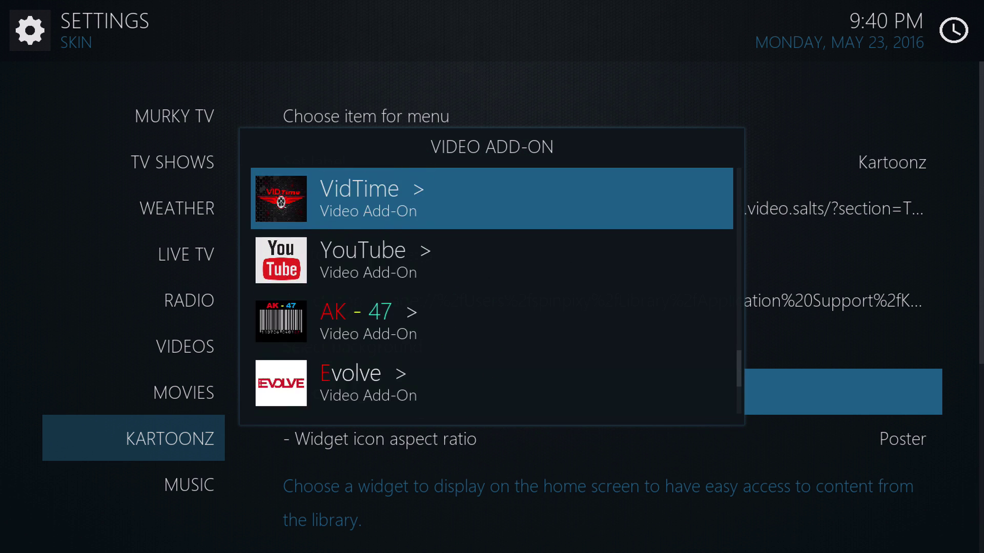
{"action": "key", "text": "Up"}
{"action": "key", "text": "Up"}
{"action": "key", "text": "Up"}
{"action": "key", "text": "Up"}
{"action": "key", "text": "Up"}
{"action": "key", "text": "Up"}
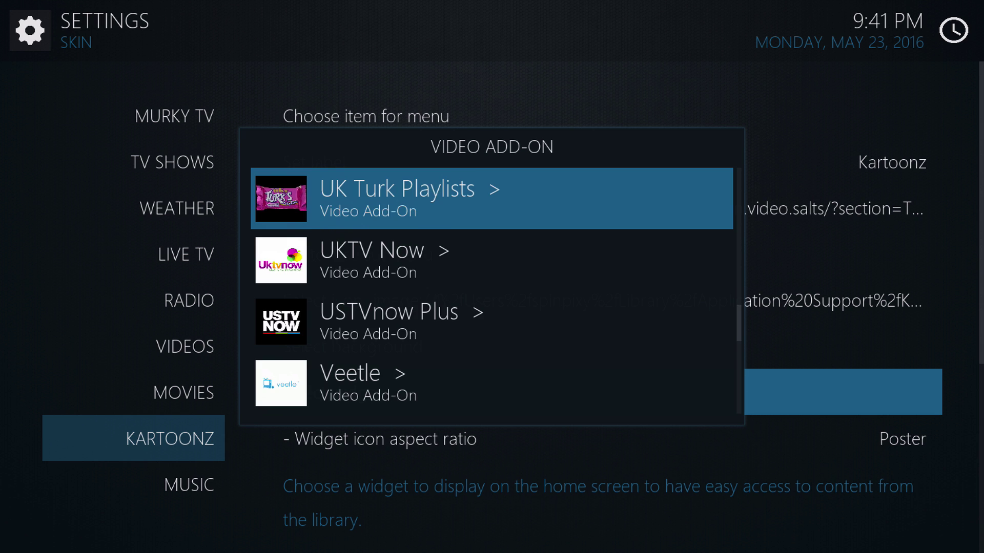
{"action": "key", "text": "Up"}
{"action": "key", "text": "Up"}
{"action": "key", "text": "Down"}
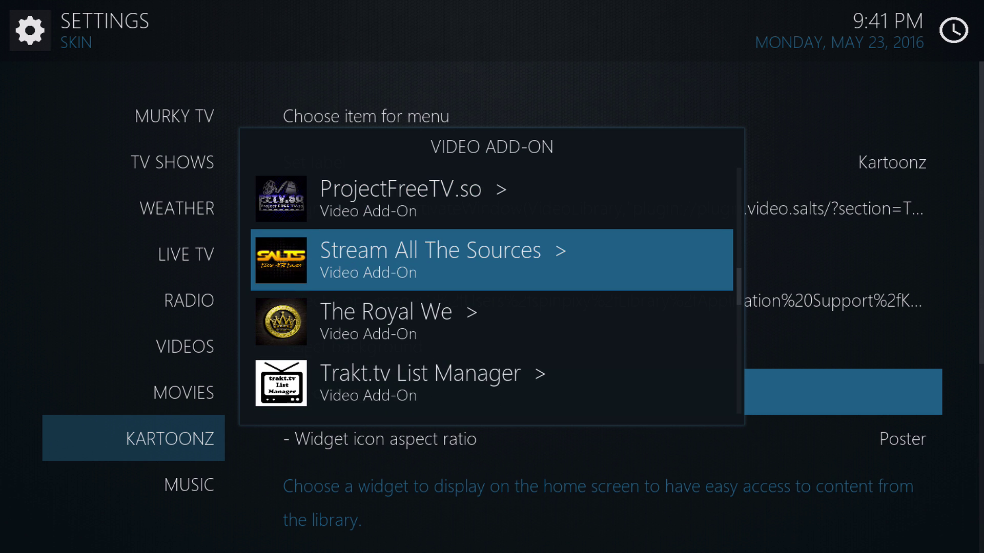
{"action": "key", "text": "Return"}
- Open the TV Shows folder of Stream All The Sources for the widget
{"action": "key", "text": "Up"}
{"action": "key", "text": "Up"}
{"action": "key", "text": "Up"}
{"action": "key", "text": "Up"}
{"action": "key", "text": "Up"}
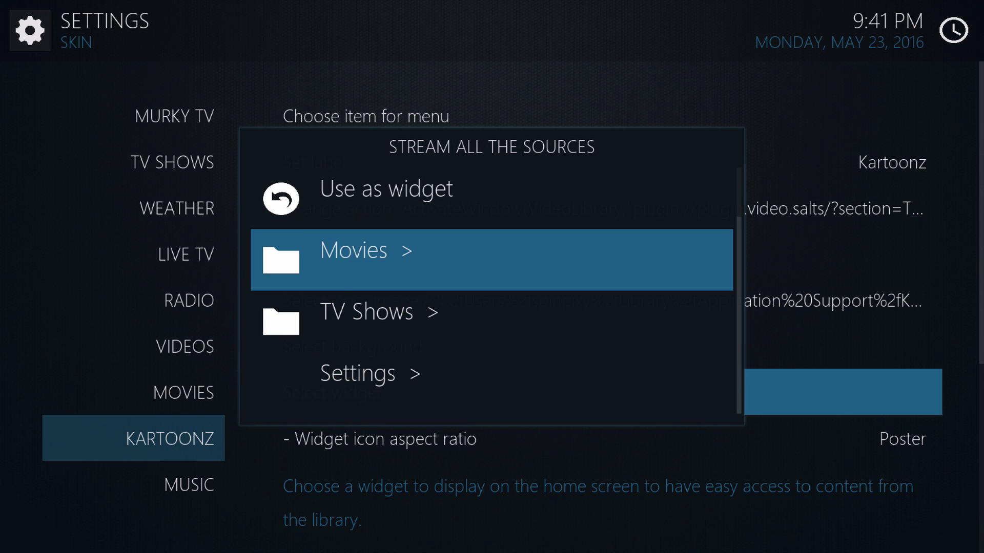
{"action": "key", "text": "Down"}
{"action": "key", "text": "Down"}
{"action": "key", "text": "Down"}
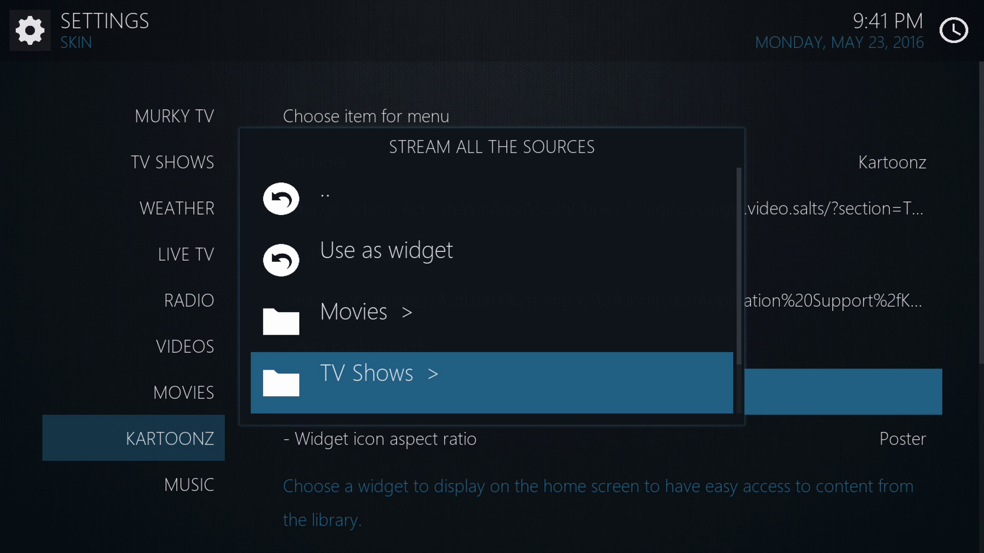
{"action": "key", "text": "Return"}
- Open the My Lists folder among the TV show folders for the widget
{"action": "key", "text": "Up"}
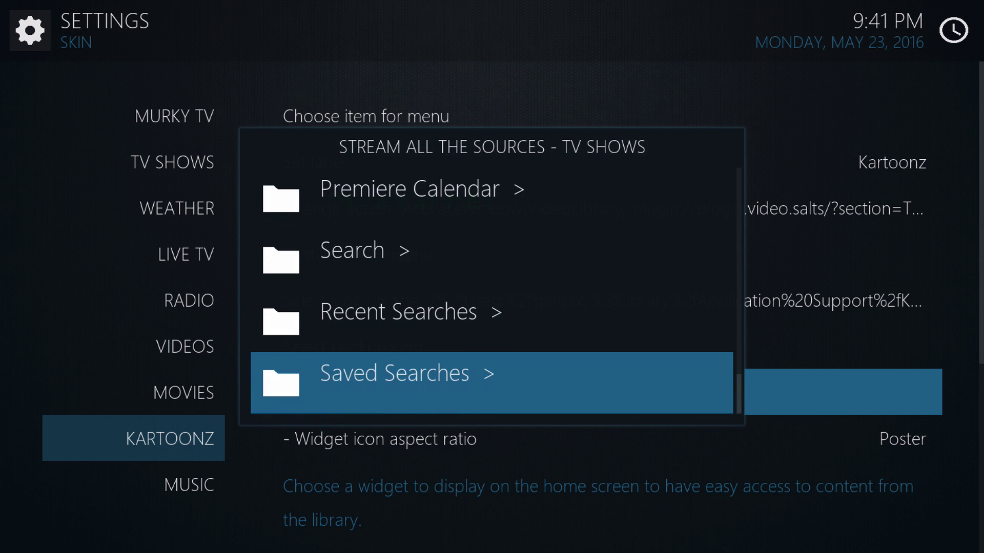
{"action": "key", "text": "Up"}
{"action": "key", "text": "Up"}
{"action": "key", "text": "Up"}
{"action": "key", "text": "Up"}
{"action": "key", "text": "Up"}
{"action": "key", "text": "Up"}
{"action": "key", "text": "Up"}
{"action": "key", "text": "Up"}
{"action": "key", "text": "Up"}
{"action": "key", "text": "Up"}
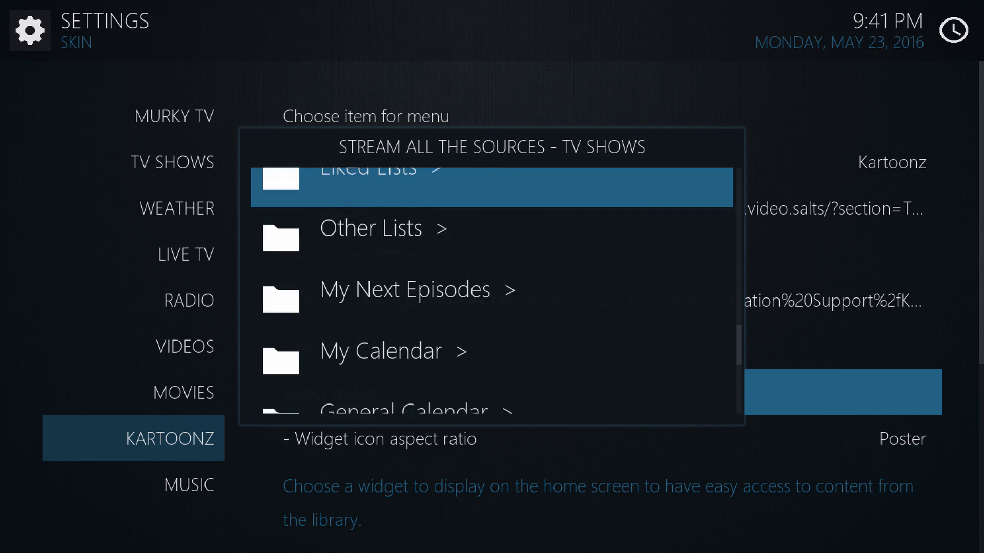
{"action": "key", "text": "Down"}
{"action": "key", "text": "Return"}
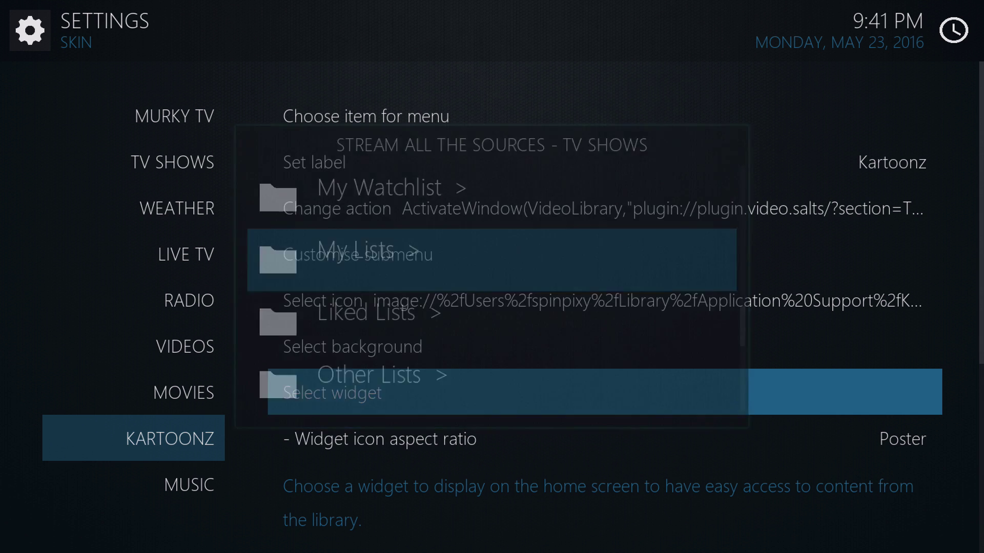
- Use the Kartoonz list as the widget and accept the title Stream All The Sources - Kartoonz
{"action": "key", "text": "Up"}
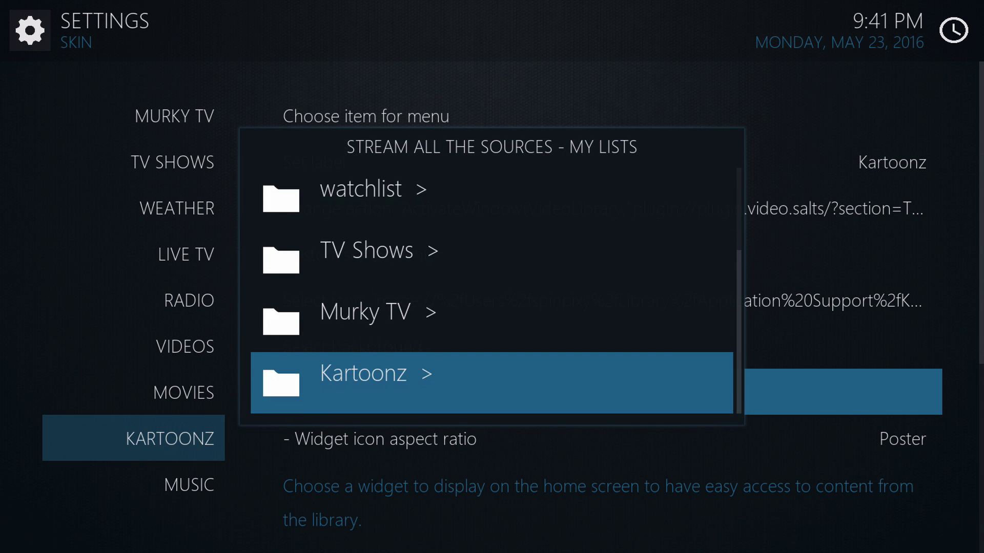
{"action": "key", "text": "Return"}
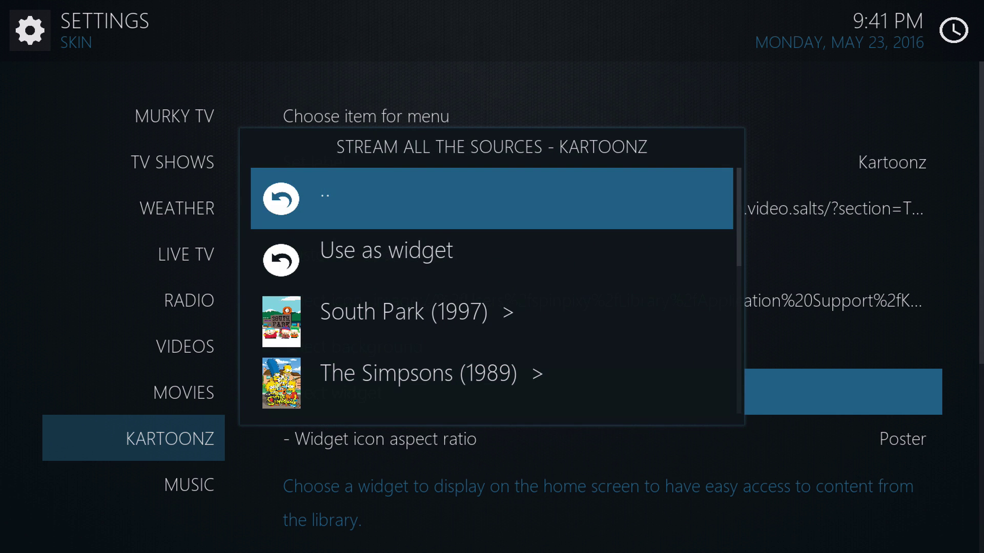
{"action": "key", "text": "Down"}
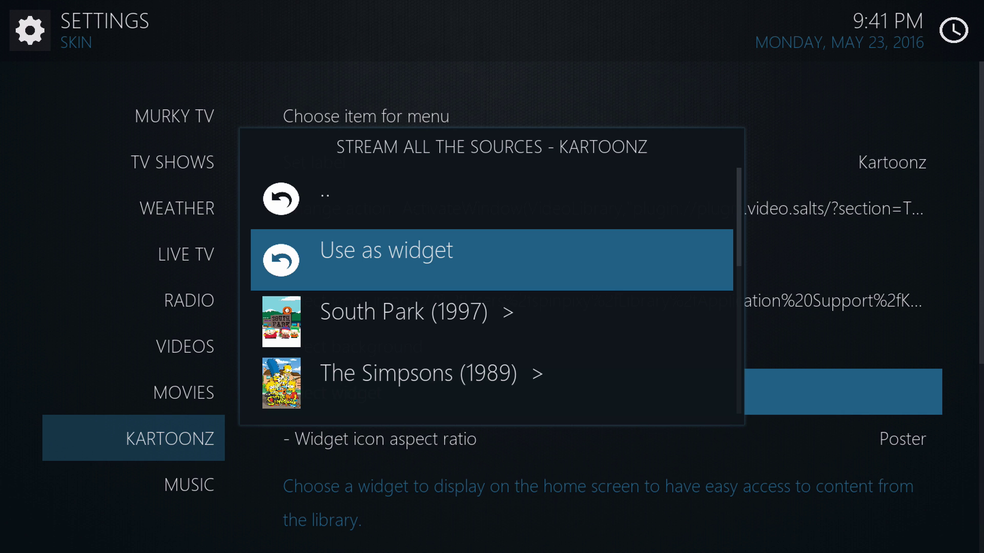
{"action": "key", "text": "Return"}
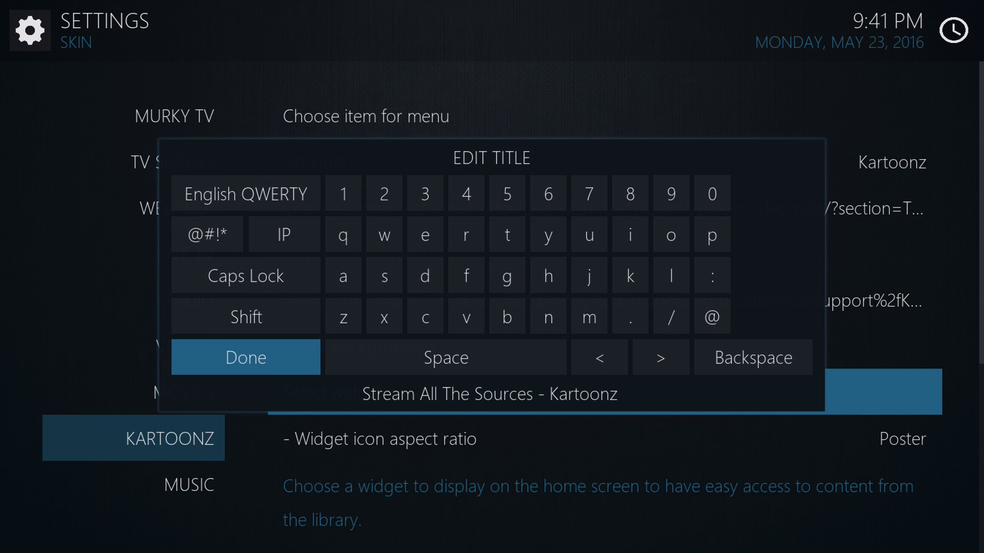
{"action": "key", "text": "Return"}
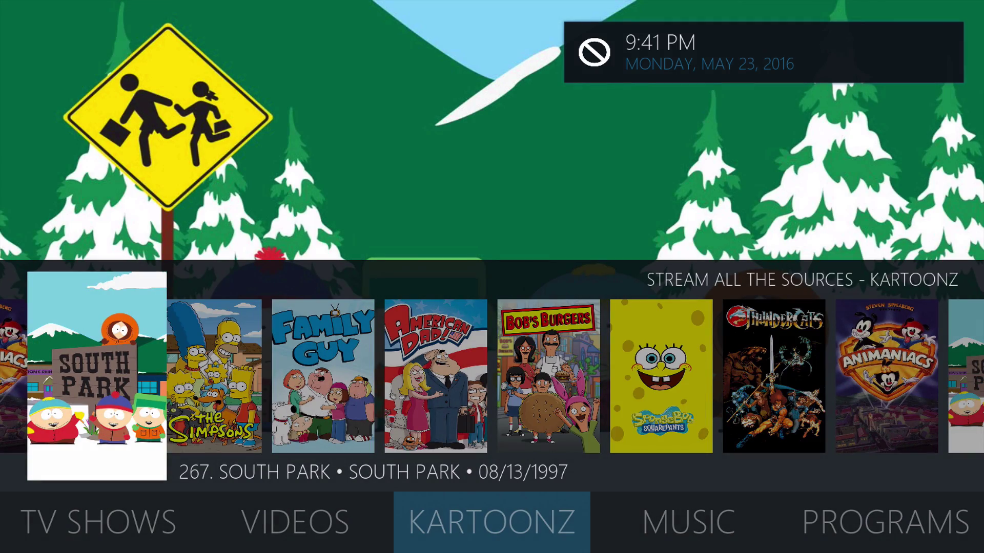
- Browse the show posters in the Kartoonz widget on the home screen
{"action": "key", "text": "Right"}
{"action": "key", "text": "Right"}
{"action": "key", "text": "Right"}
{"action": "key", "text": "Right"}
{"action": "key", "text": "Right"}
{"action": "key", "text": "Right"}
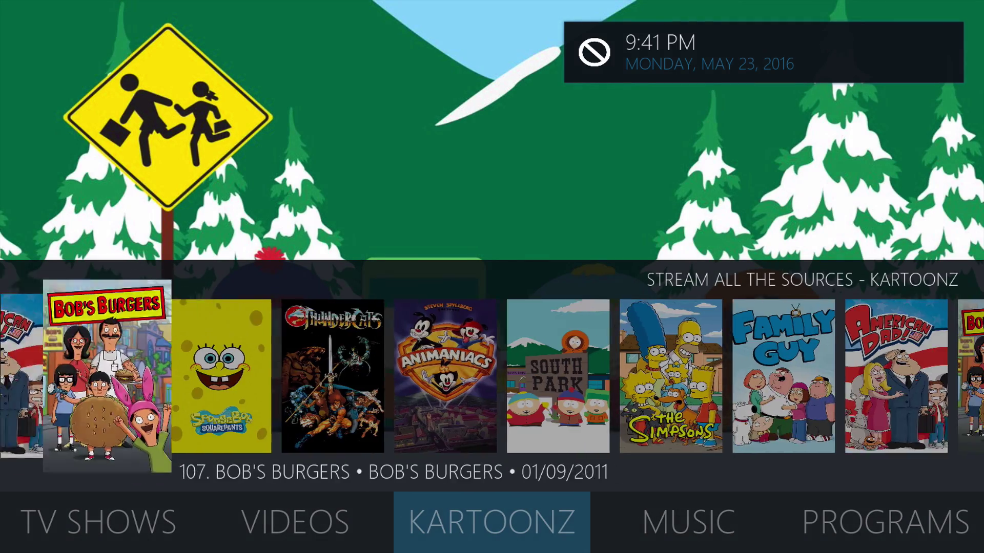
{"action": "key", "text": "Right"}
{"action": "key", "text": "Right"}
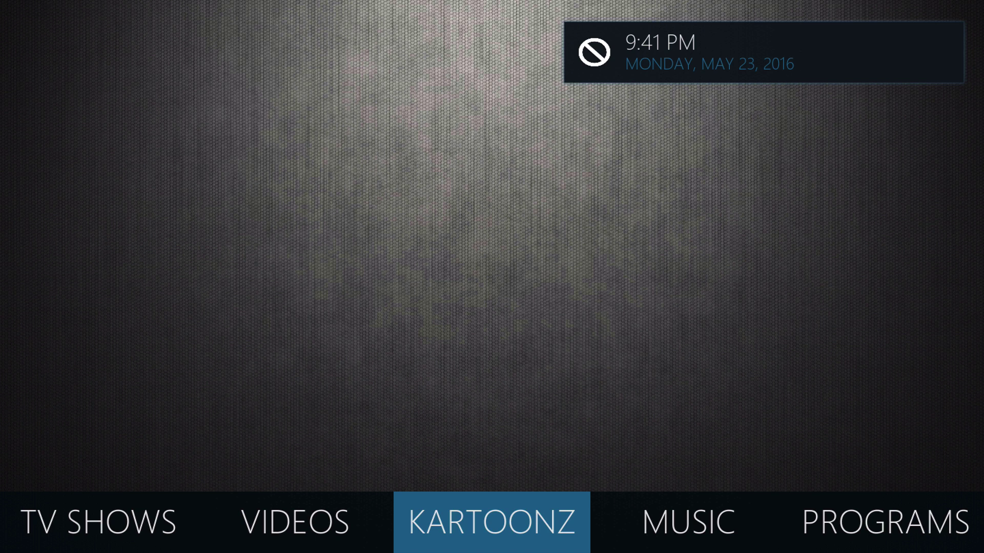
- Check the Kartoonz widget and the show list behind its menu entry, and return to the home screen
{"action": "key", "text": "Up"}
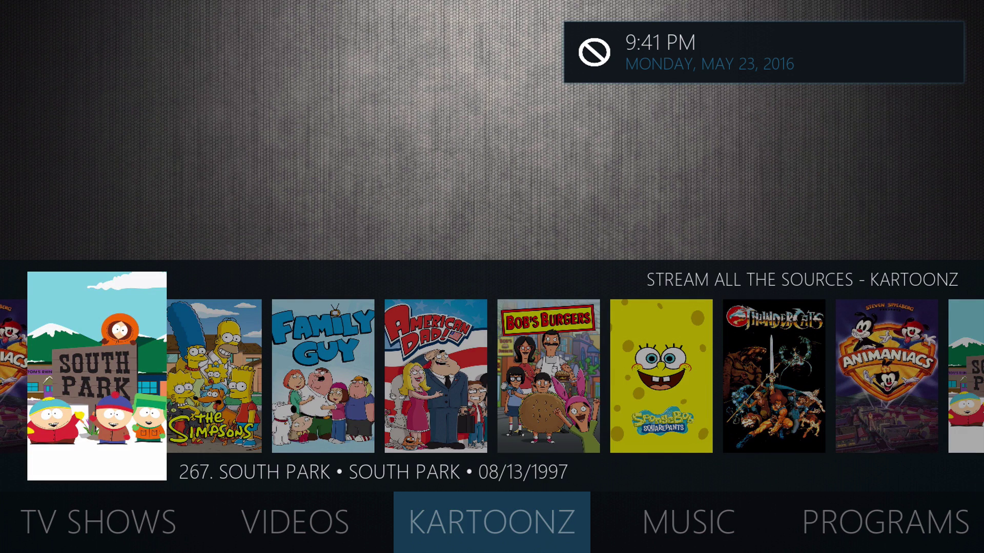
{"action": "key", "text": "Down"}
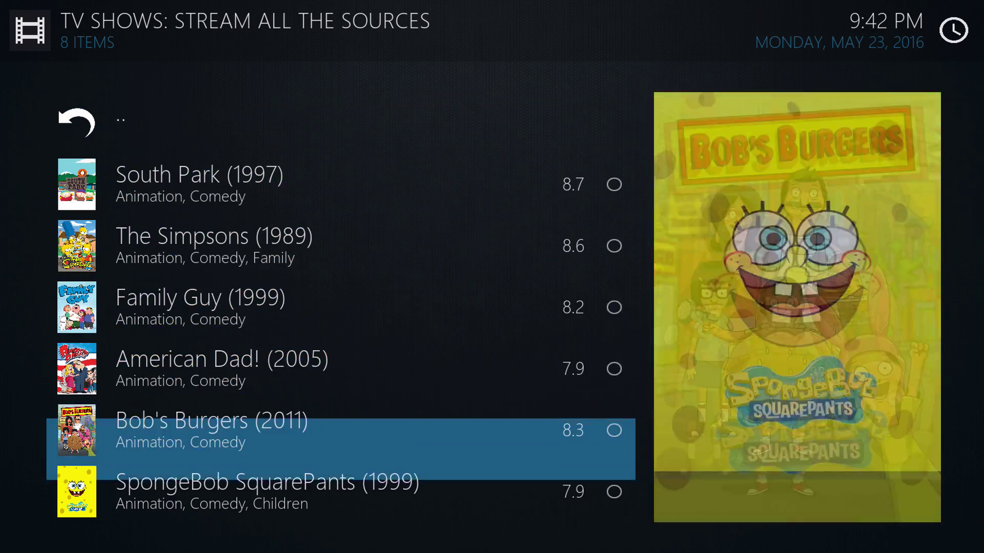
{"action": "key", "text": "Down"}
{"action": "key", "text": "Down"}
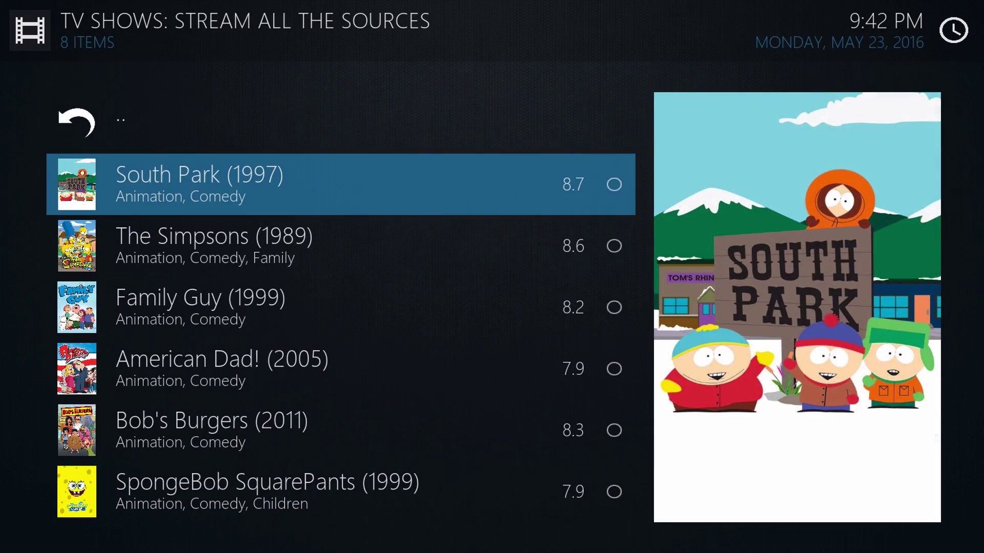
{"action": "key", "text": "BackSpace"}
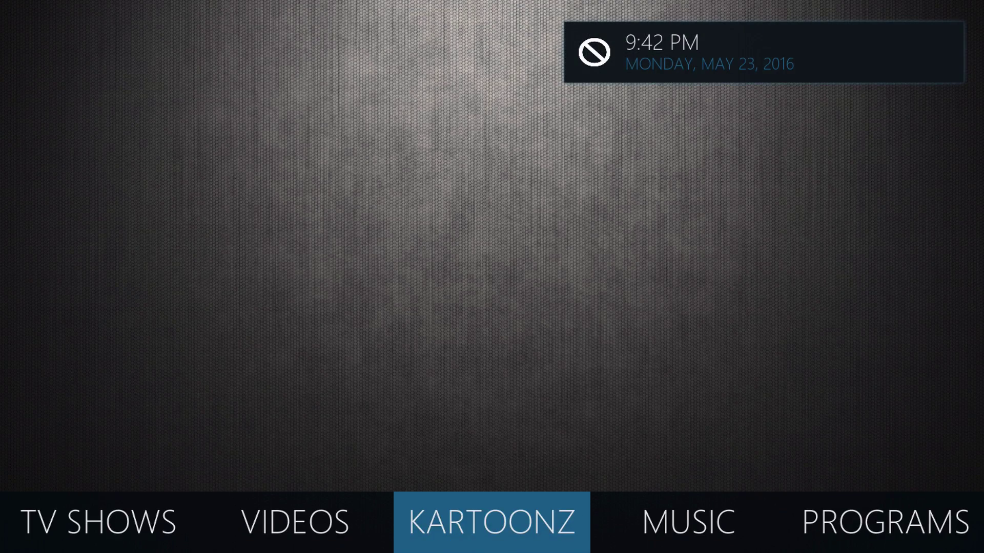